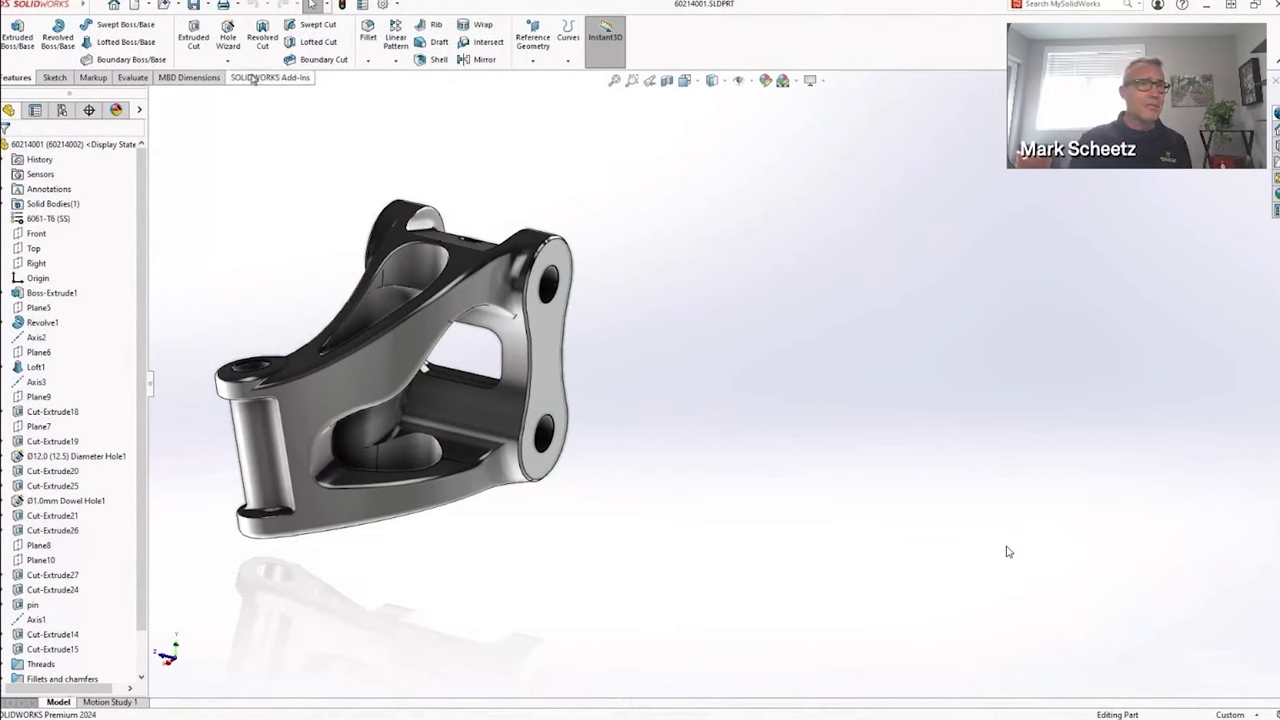
# Start a Save As of the bracket part and list the file types to pick SolidWorks 2022 Part
pyautogui.click(208, 5)
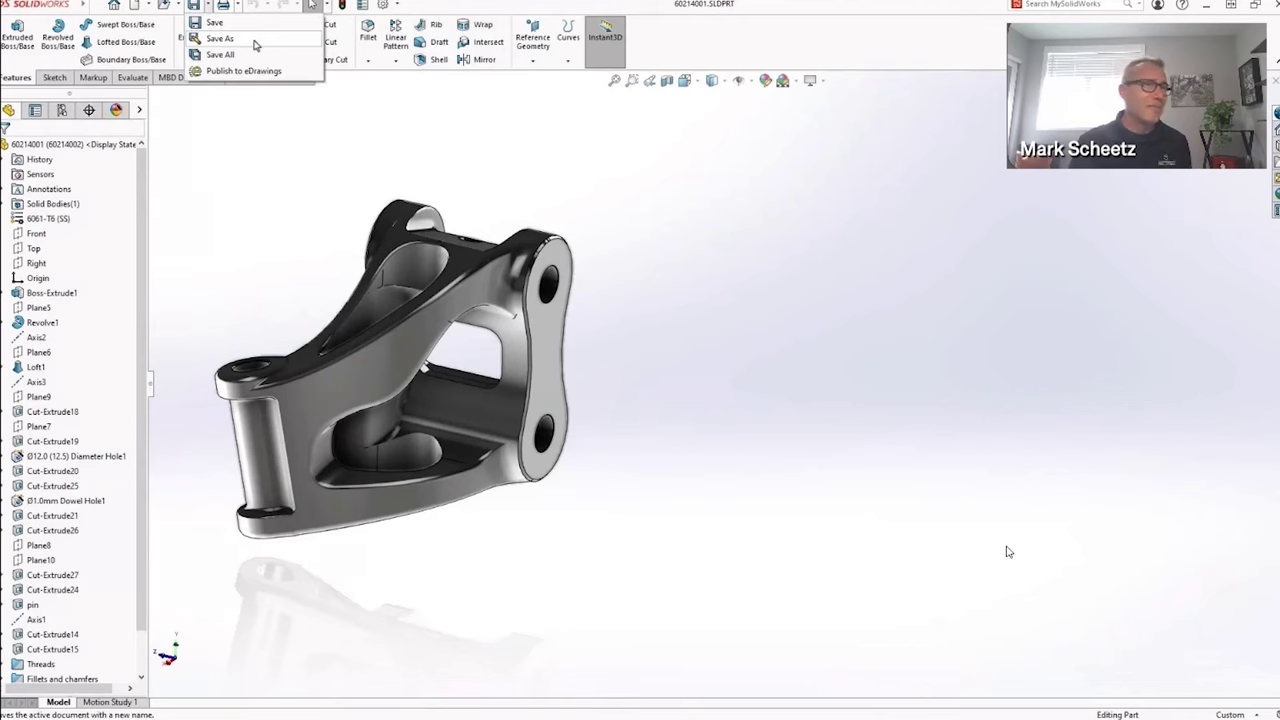
pyautogui.click(255, 45)
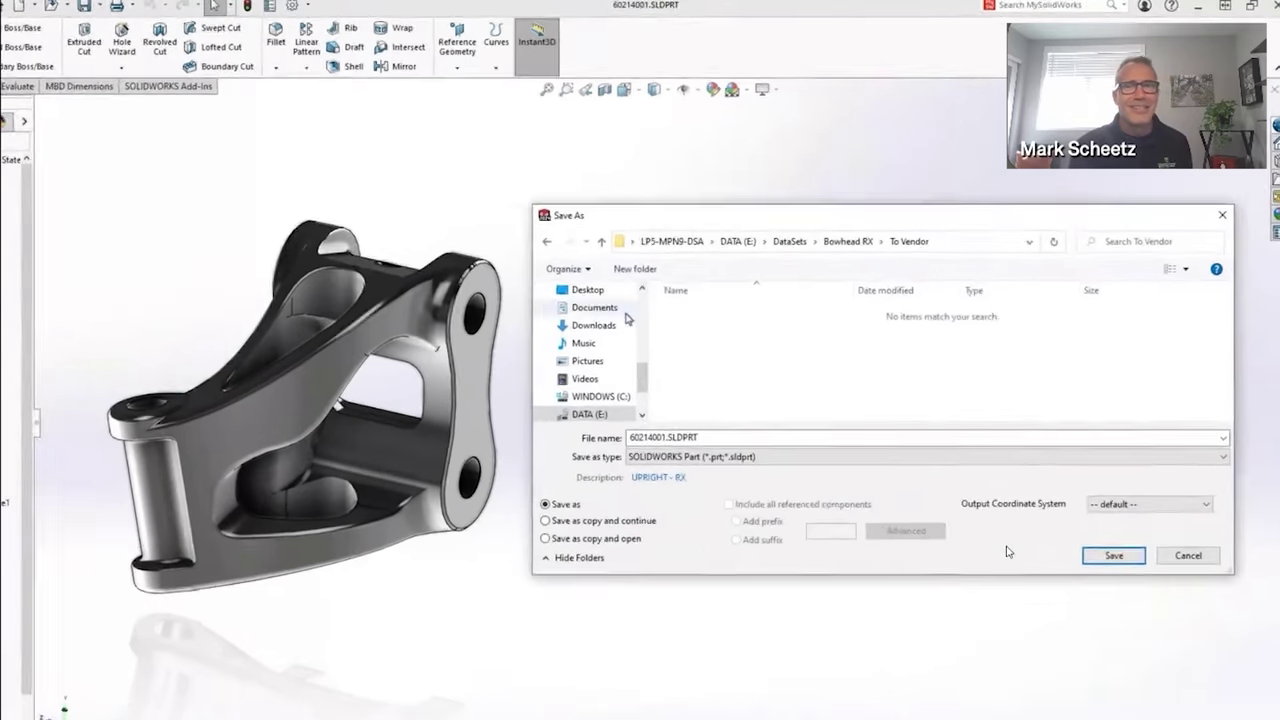
pyautogui.click(848, 457)
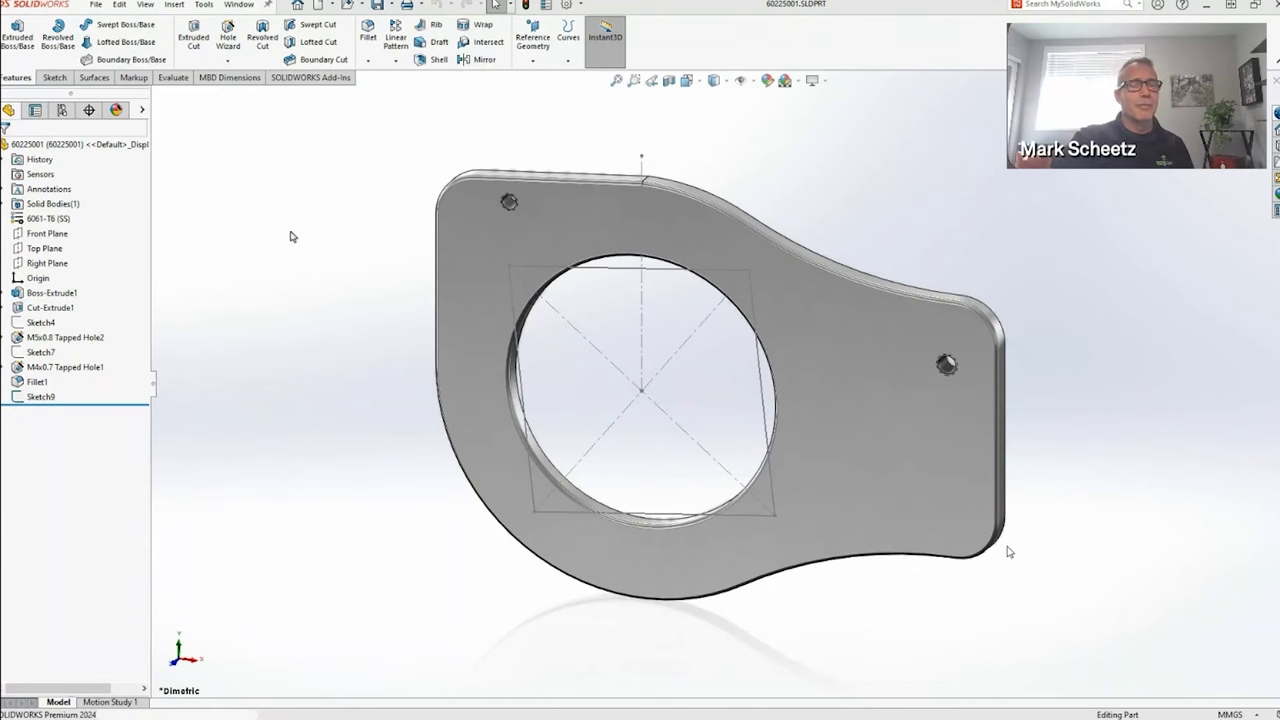
# Place M6 flat-head Through All holes on the plate's existing 2D sketch points, skipping instances 1 and 4
pyautogui.click(228, 36)
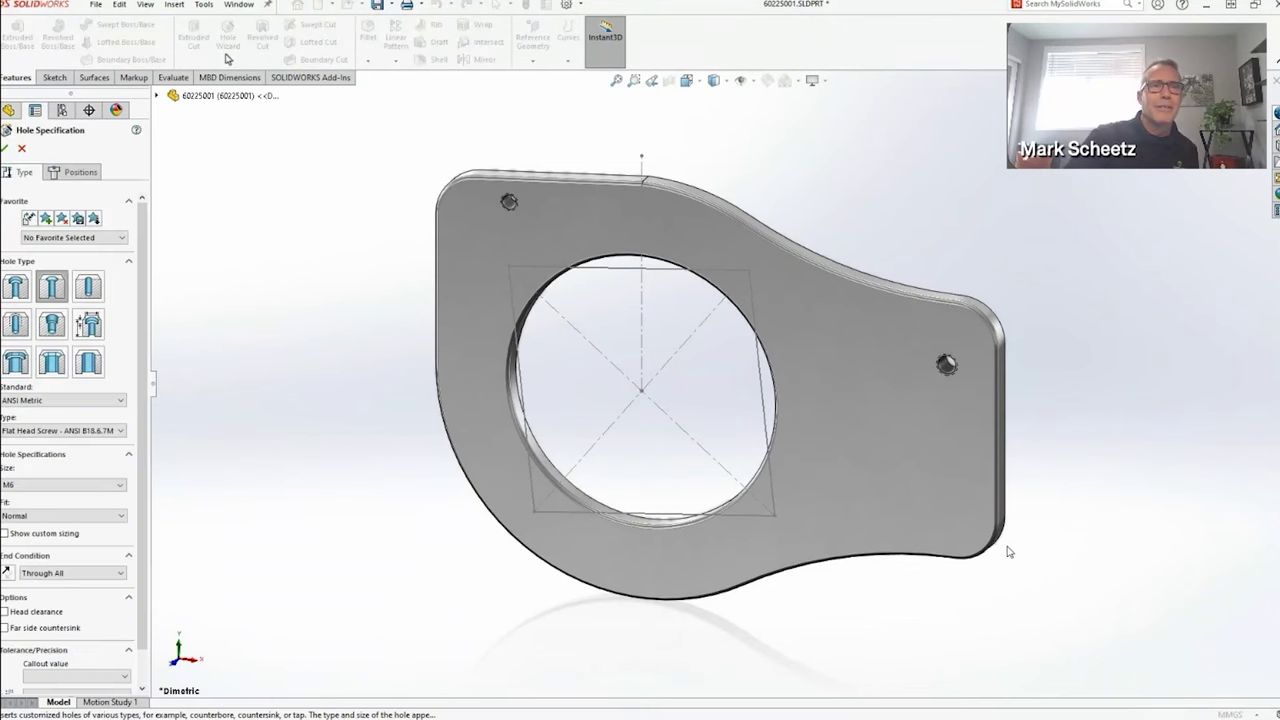
pyautogui.click(74, 172)
pyautogui.click(116, 292)
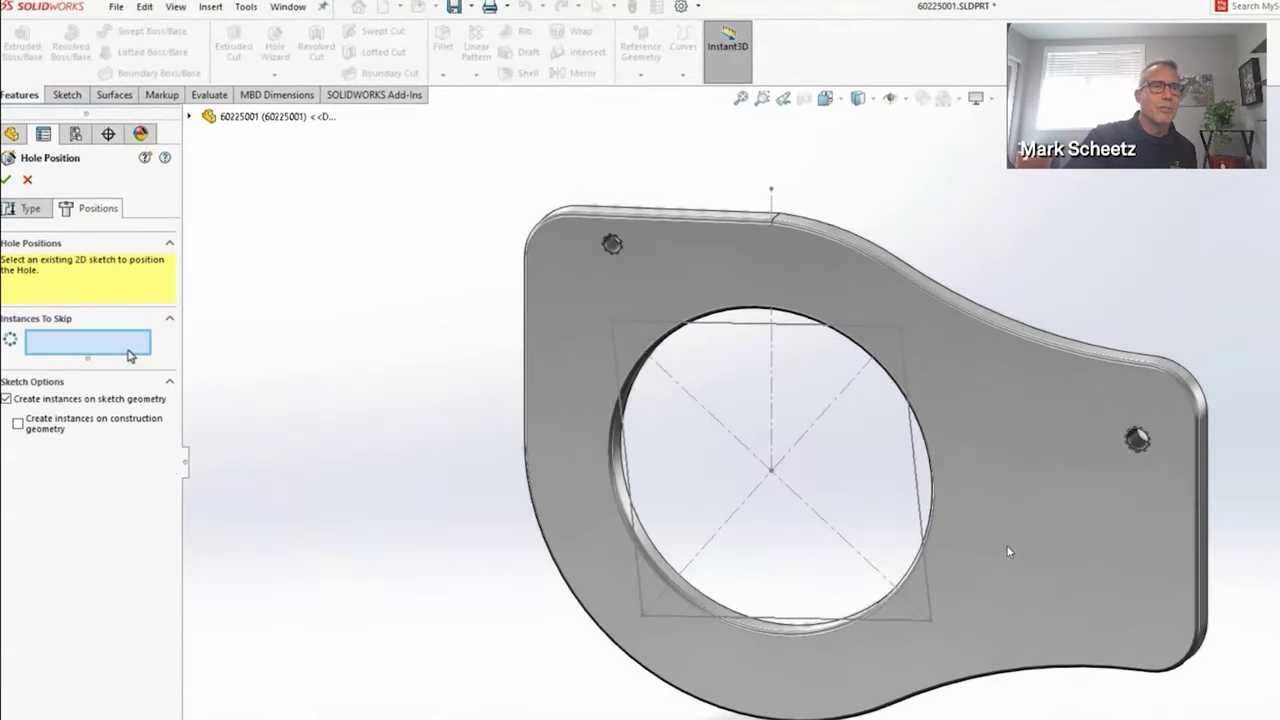
pyautogui.click(614, 343)
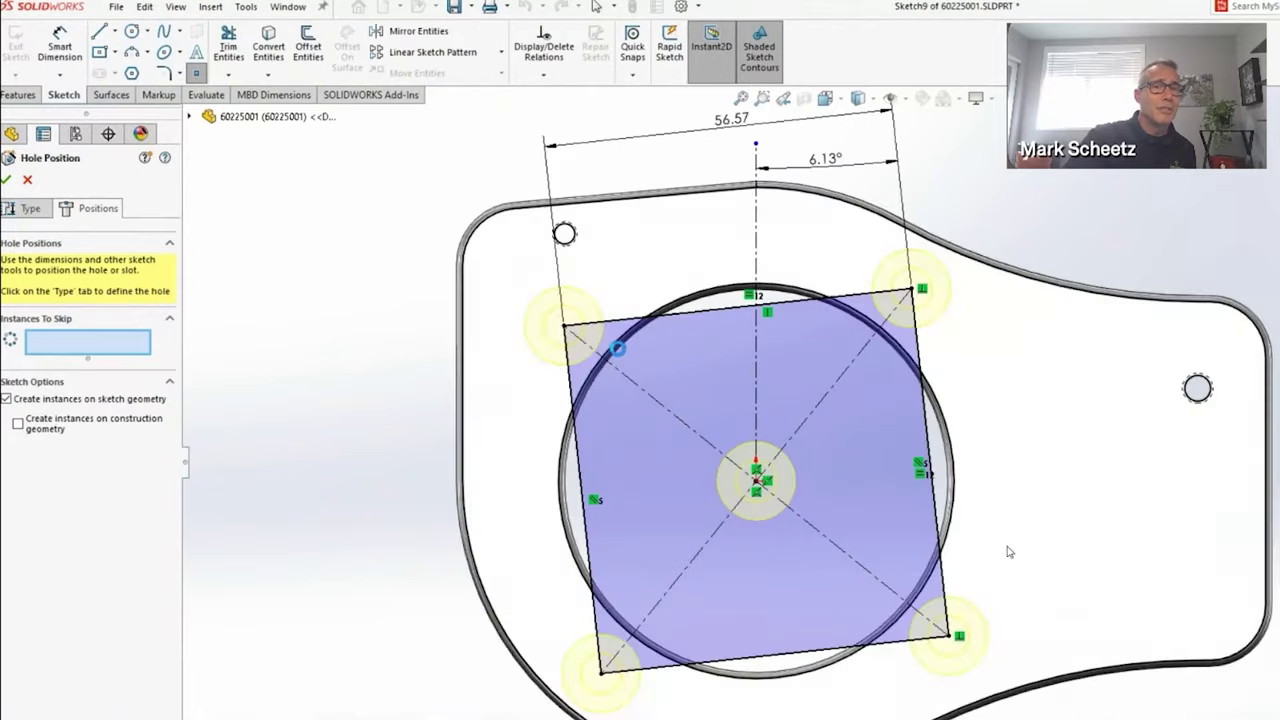
pyautogui.click(165, 424)
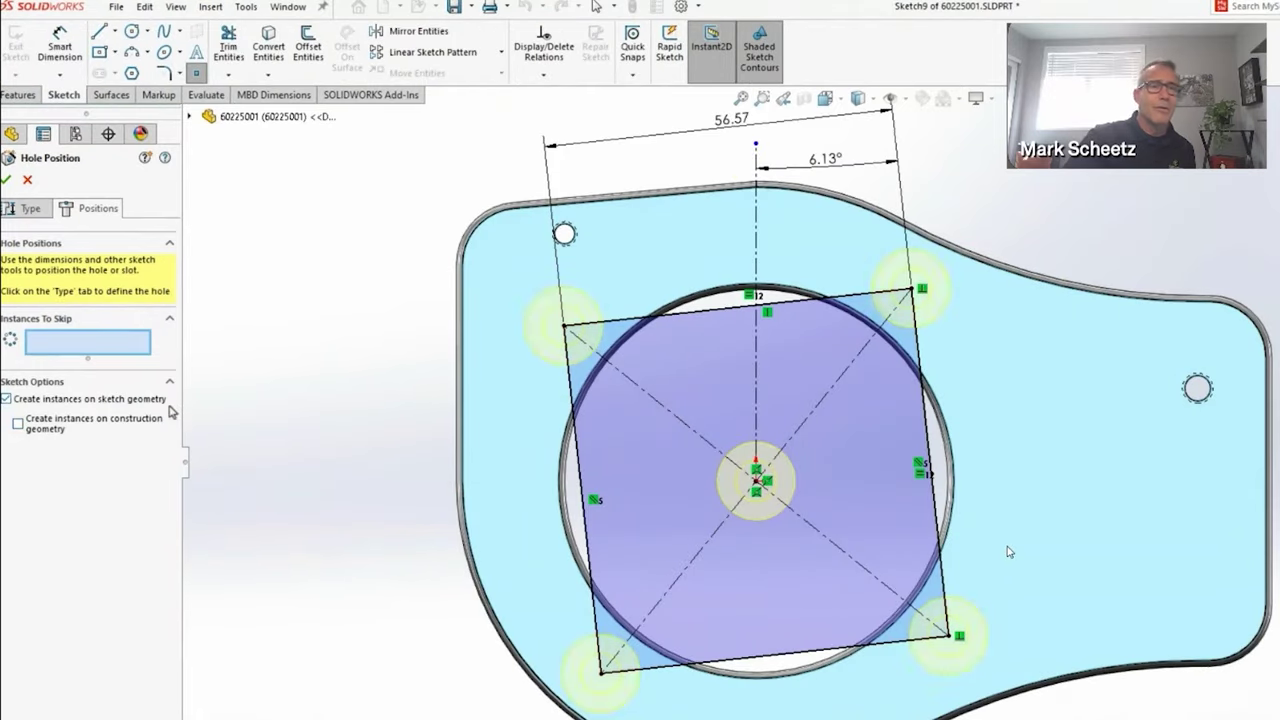
pyautogui.click(169, 424)
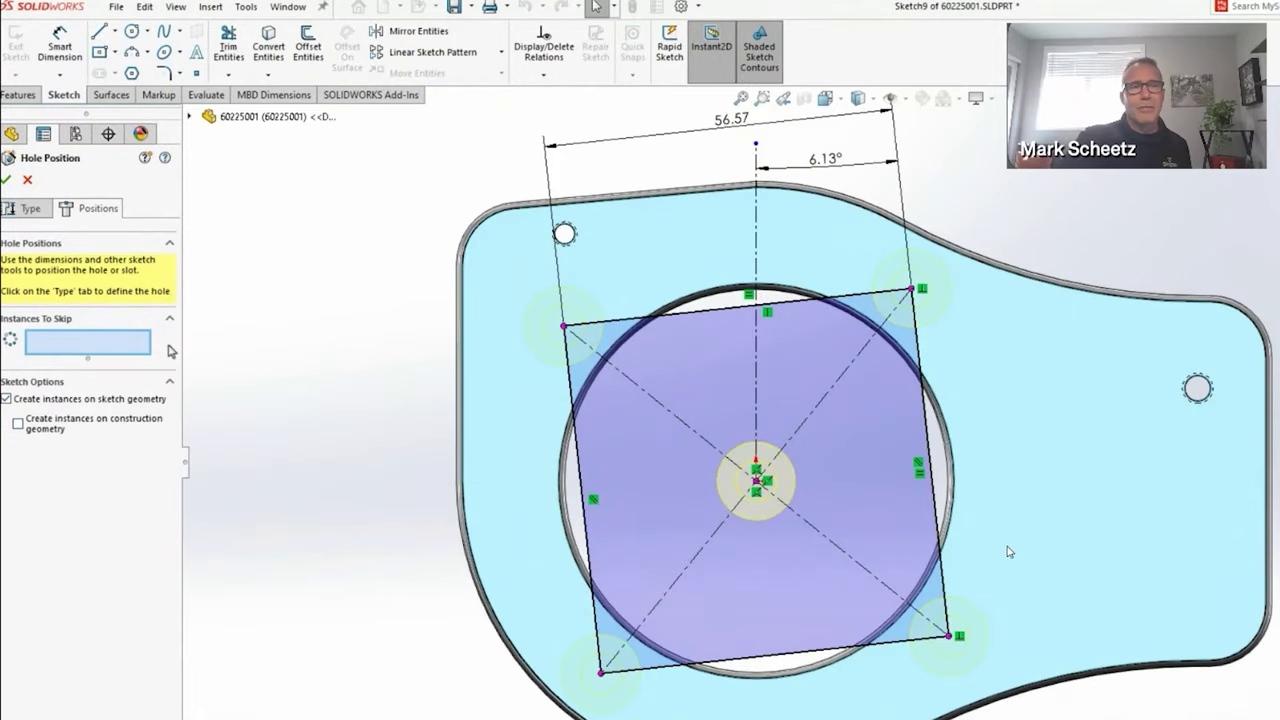
pyautogui.click(564, 327)
pyautogui.press('Return')
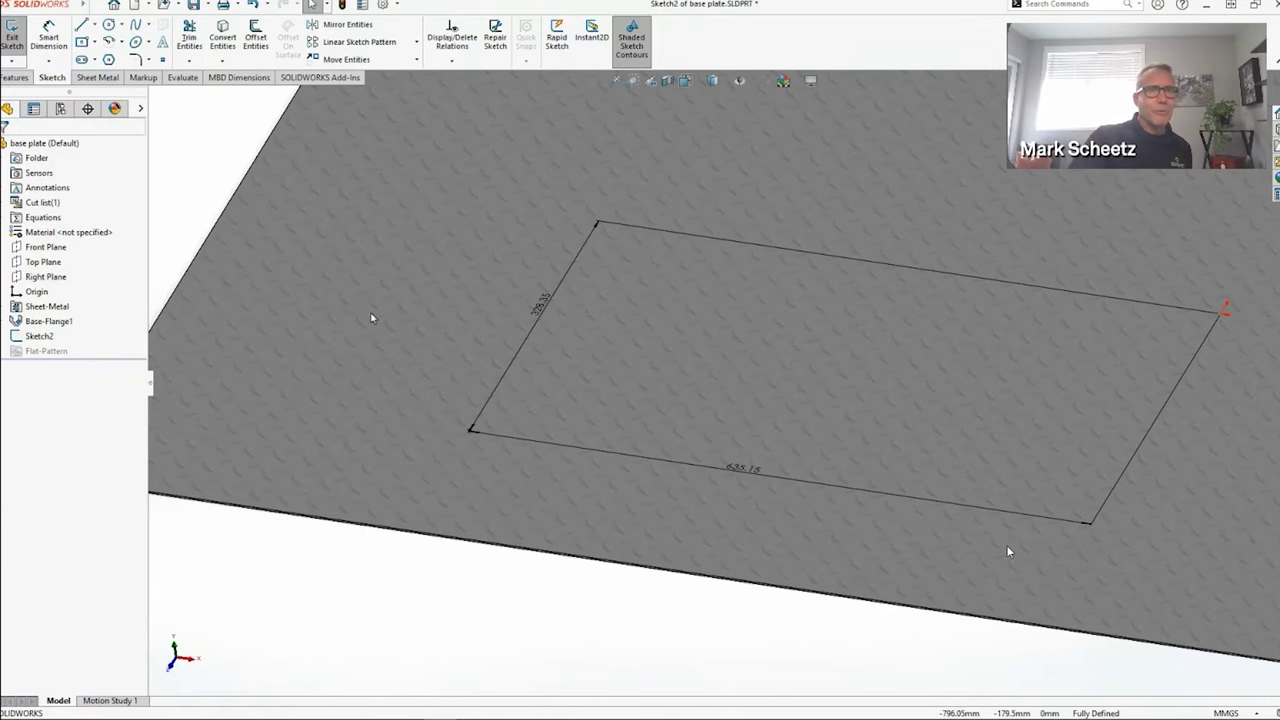
# Sketch a 350 × 75 centre rectangle on the plate face
pyautogui.press('s')
pyautogui.click(511, 331)
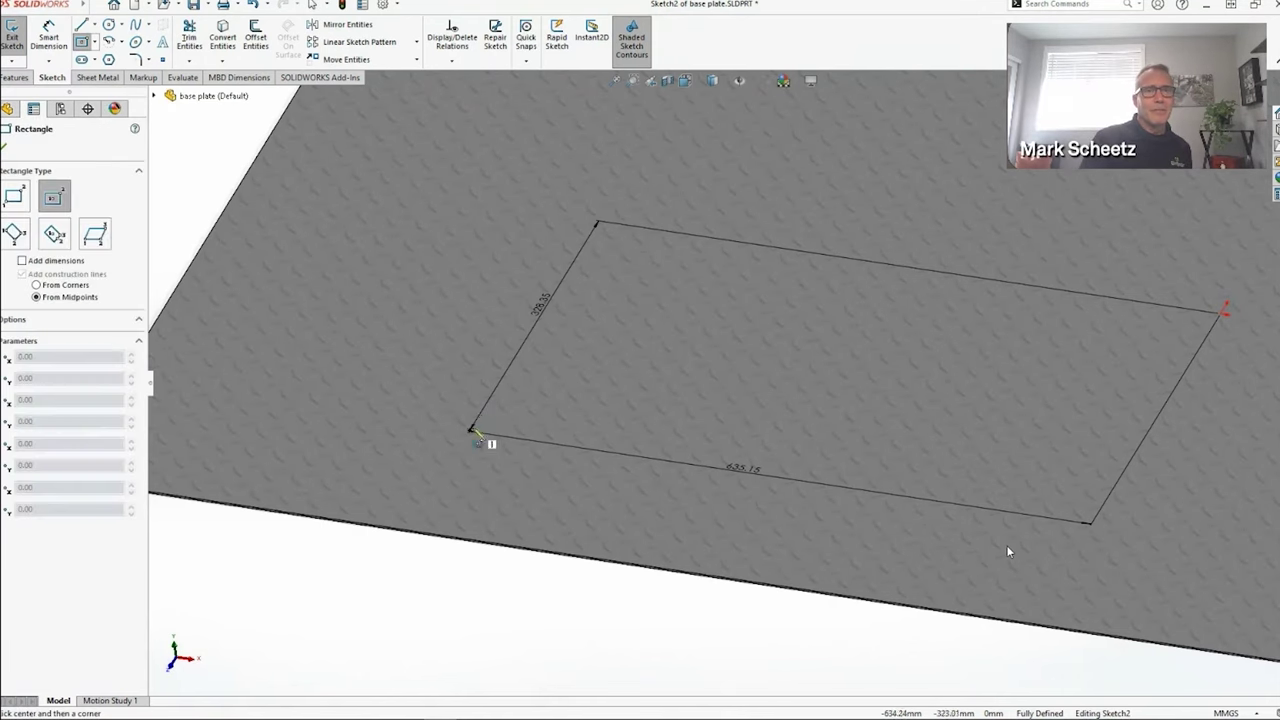
pyautogui.click(471, 430)
pyautogui.moveTo(566, 430); pyautogui.dragTo(609, 423)
pyautogui.click(610, 421)
# Stamp the rectangle with depth 20, draft 5°, die radius 10, punch radius 20 and corner radius 15
pyautogui.write('s')
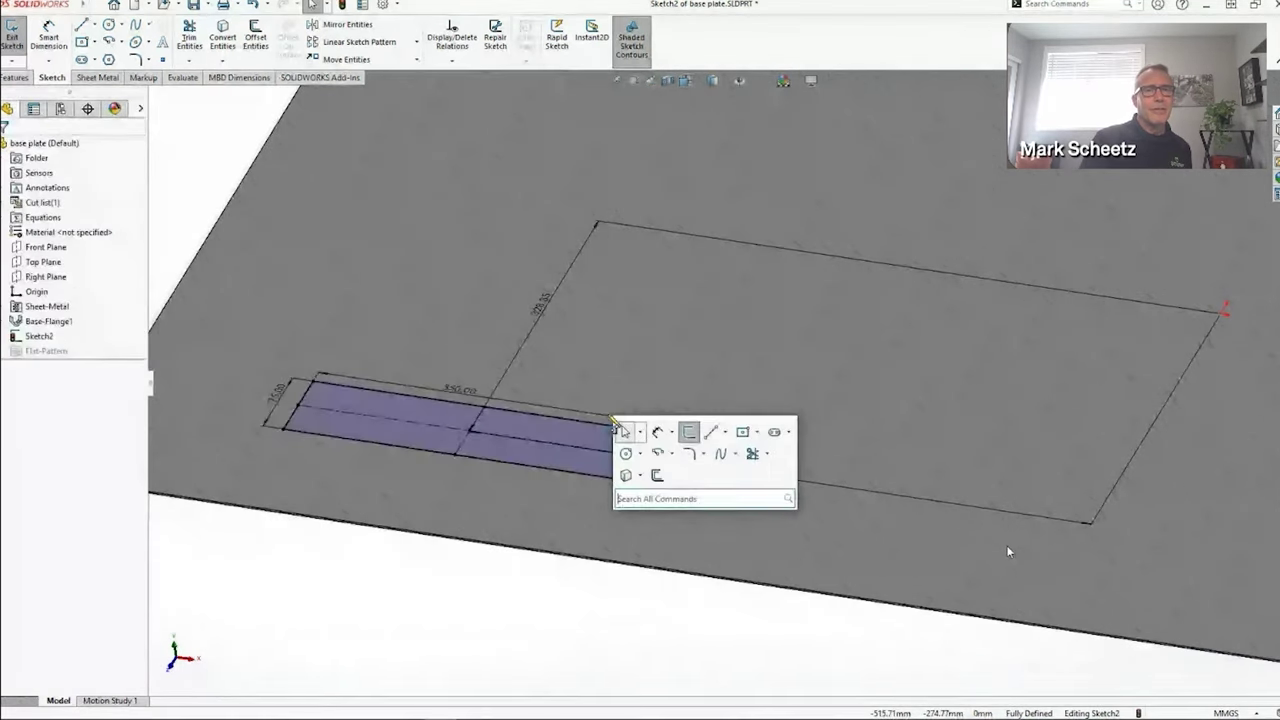
pyautogui.write('stamp')
pyautogui.press('Return')
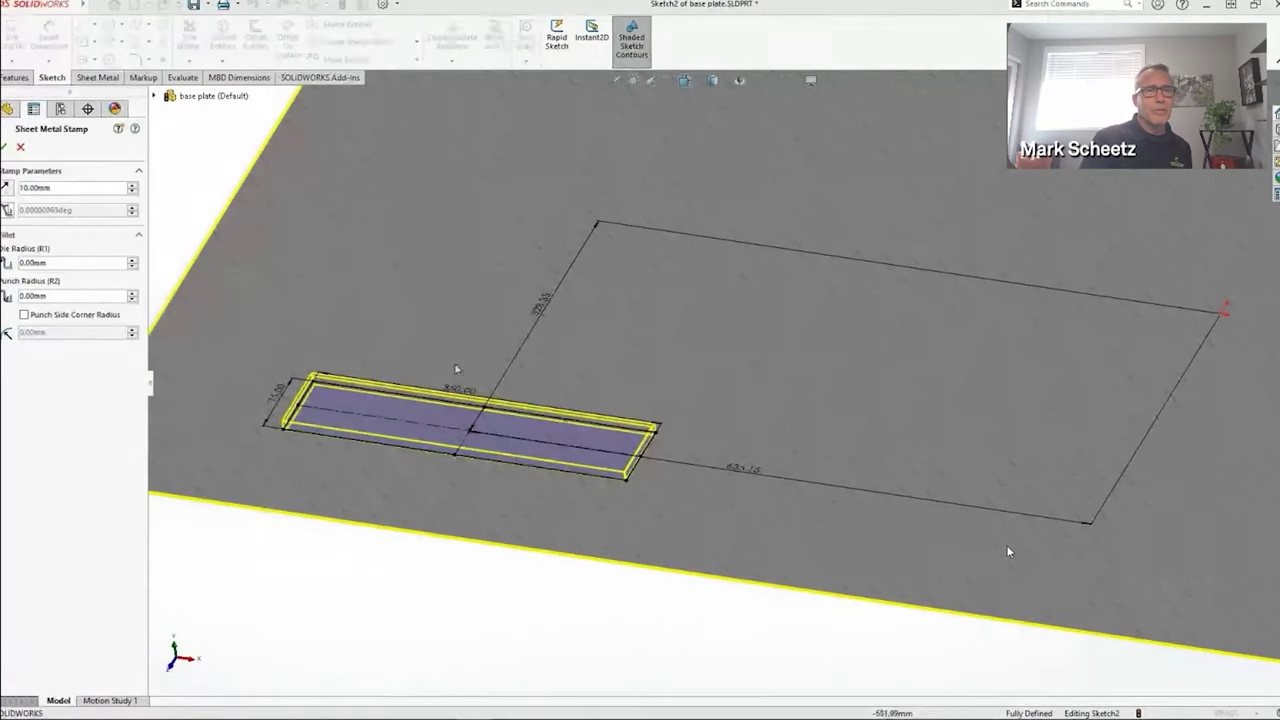
pyautogui.write('20')
pyautogui.press('Tab')
pyautogui.write('5')
pyautogui.click(67, 261)
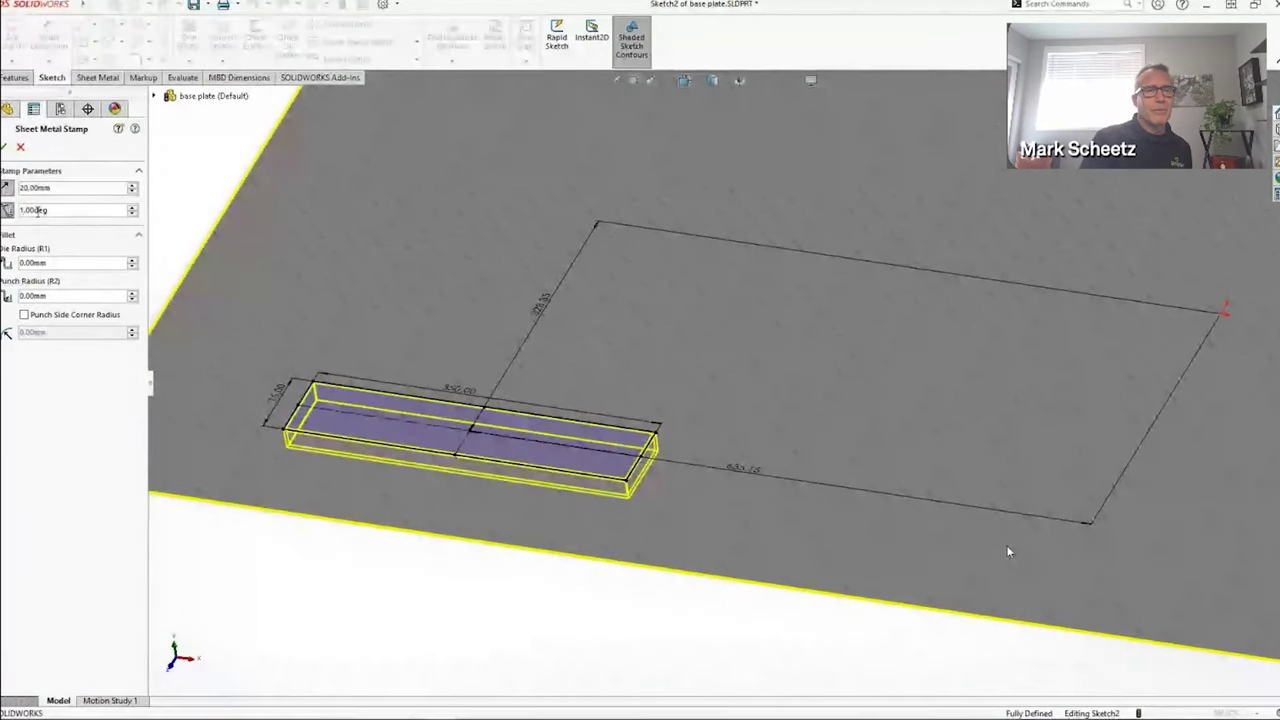
pyautogui.write('10')
pyautogui.press('Tab')
pyautogui.write('20')
pyautogui.press('Tab')
pyautogui.press('space')
pyautogui.press('Tab')
pyautogui.write('15')
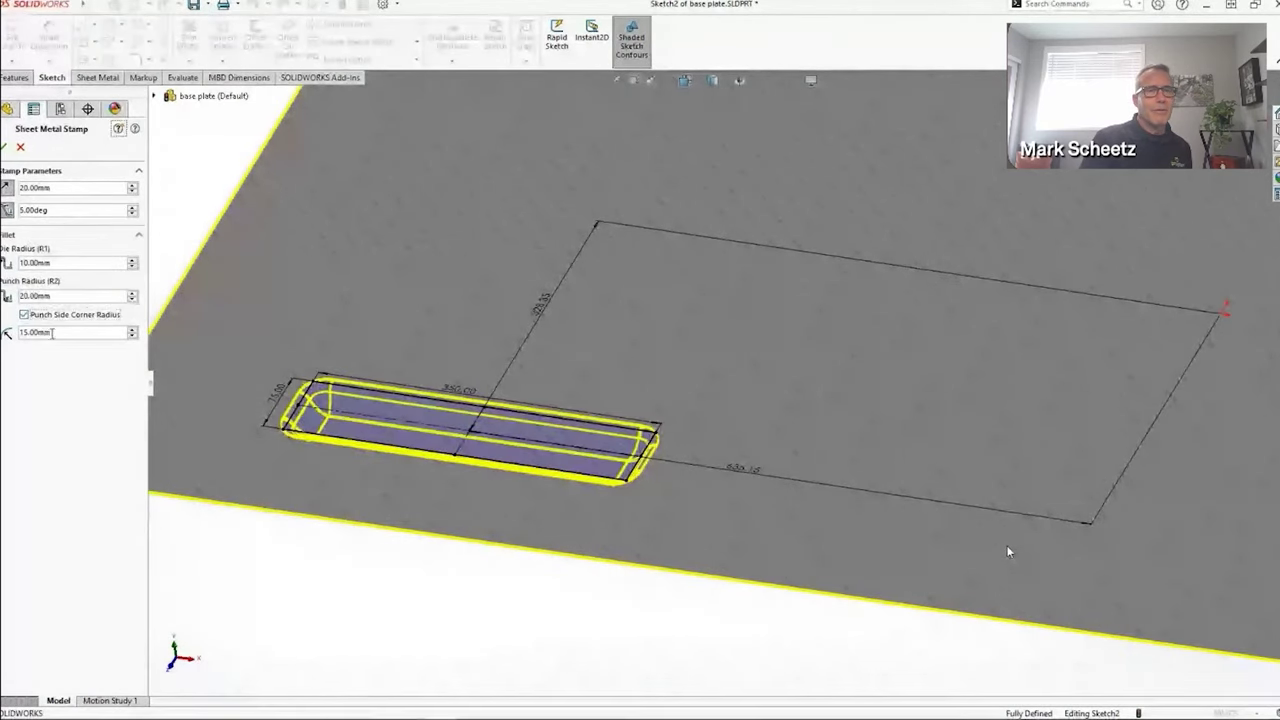
pyautogui.press('Return')
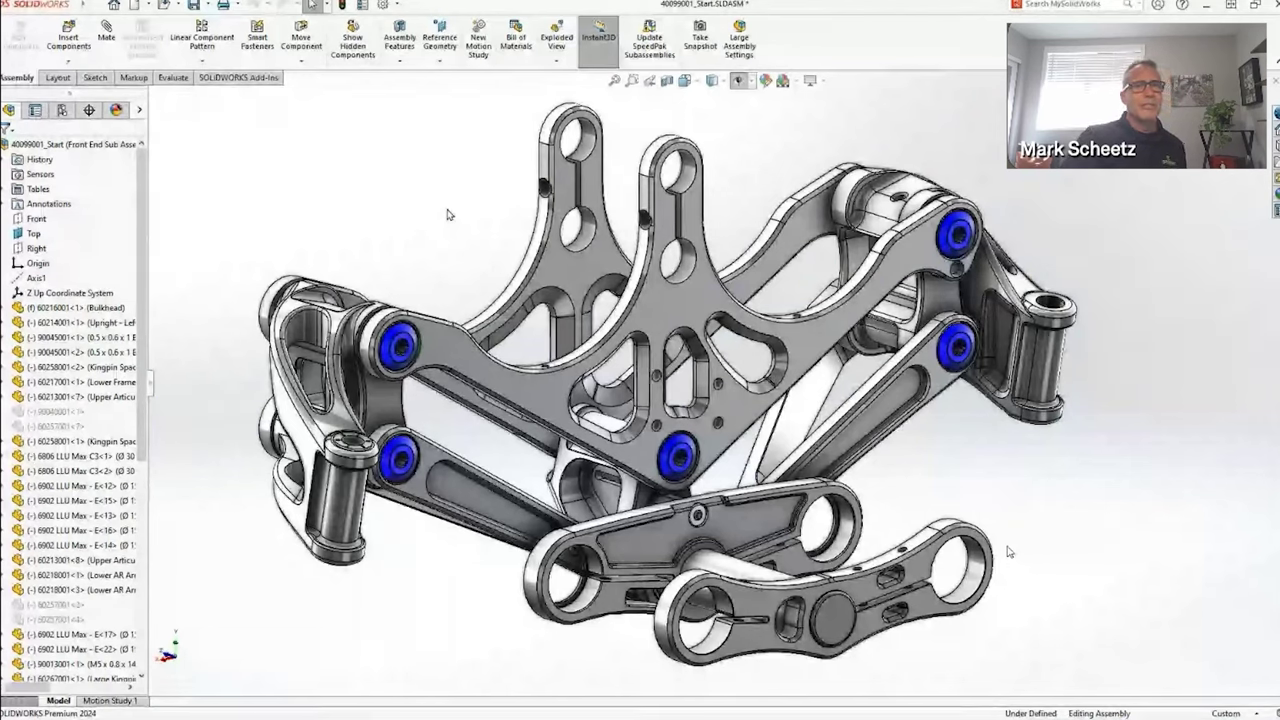
# Start Defeature on the front-end assembly and load the IP Classification rule set
pyautogui.rightClick(448, 214)
pyautogui.write('def')
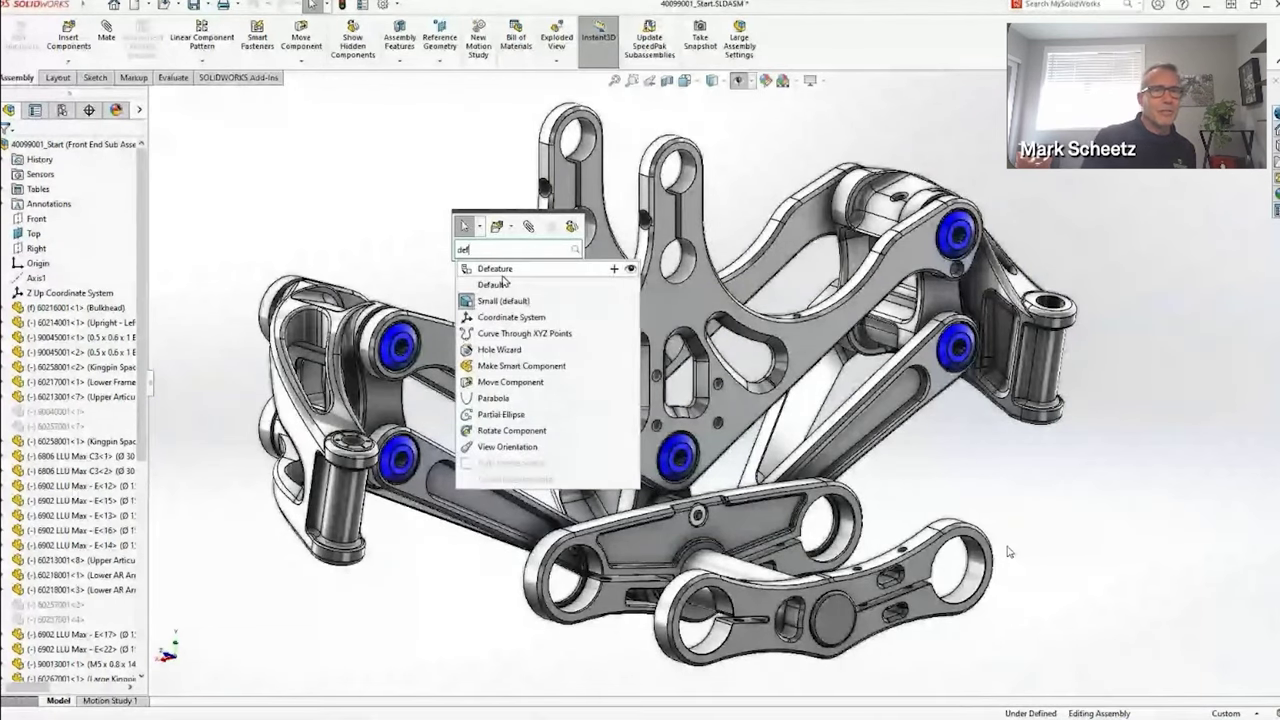
pyautogui.click(501, 271)
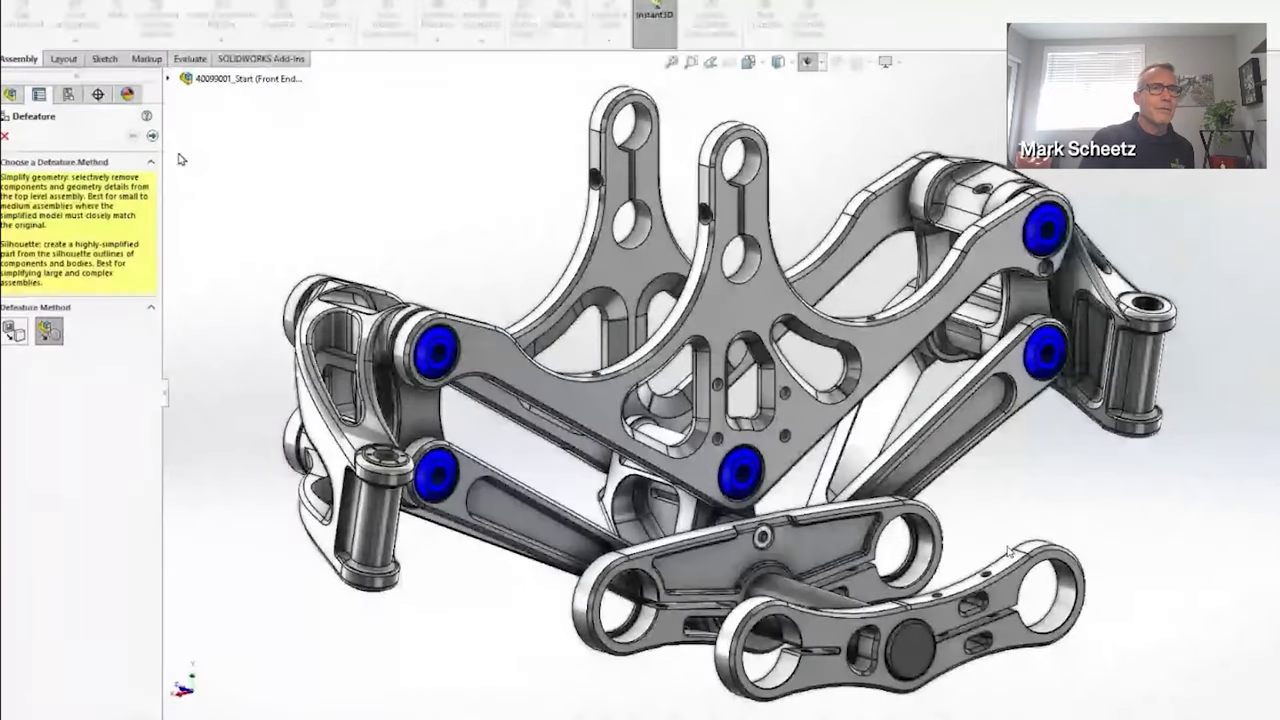
pyautogui.click(140, 148)
pyautogui.moveTo(178, 131); pyautogui.dragTo(416, 131)
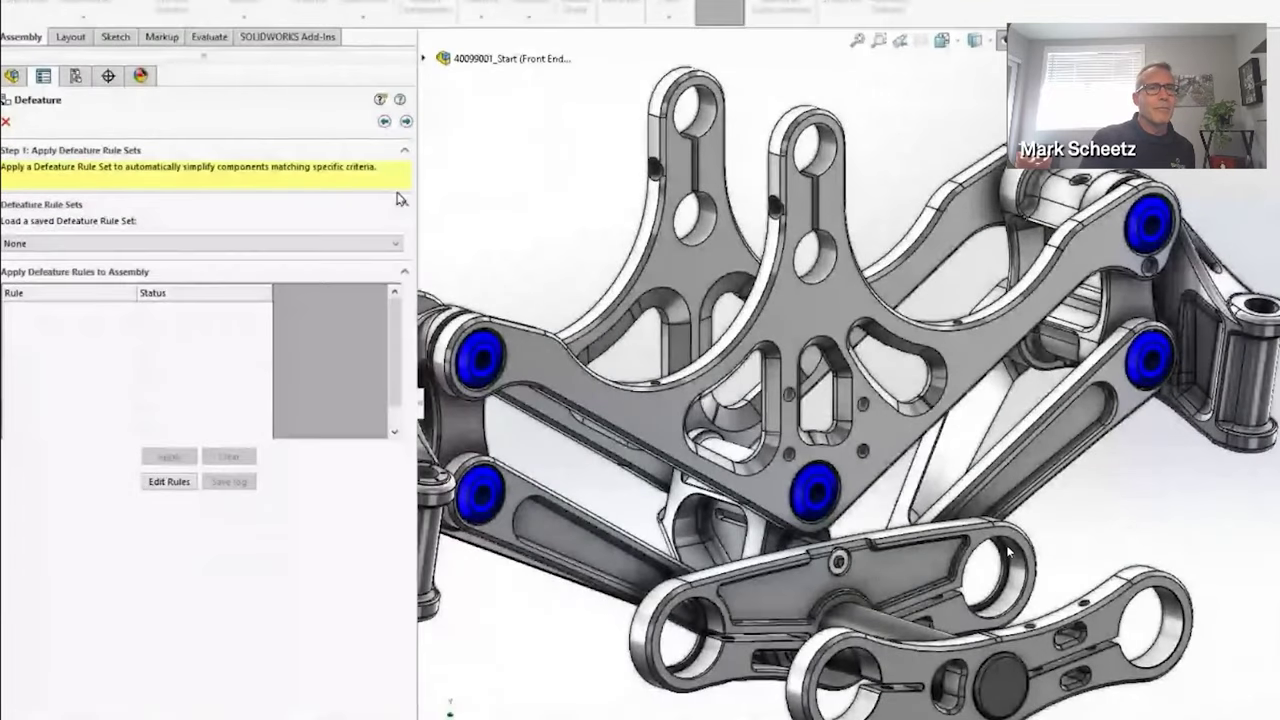
pyautogui.click(395, 243)
pyautogui.click(340, 268)
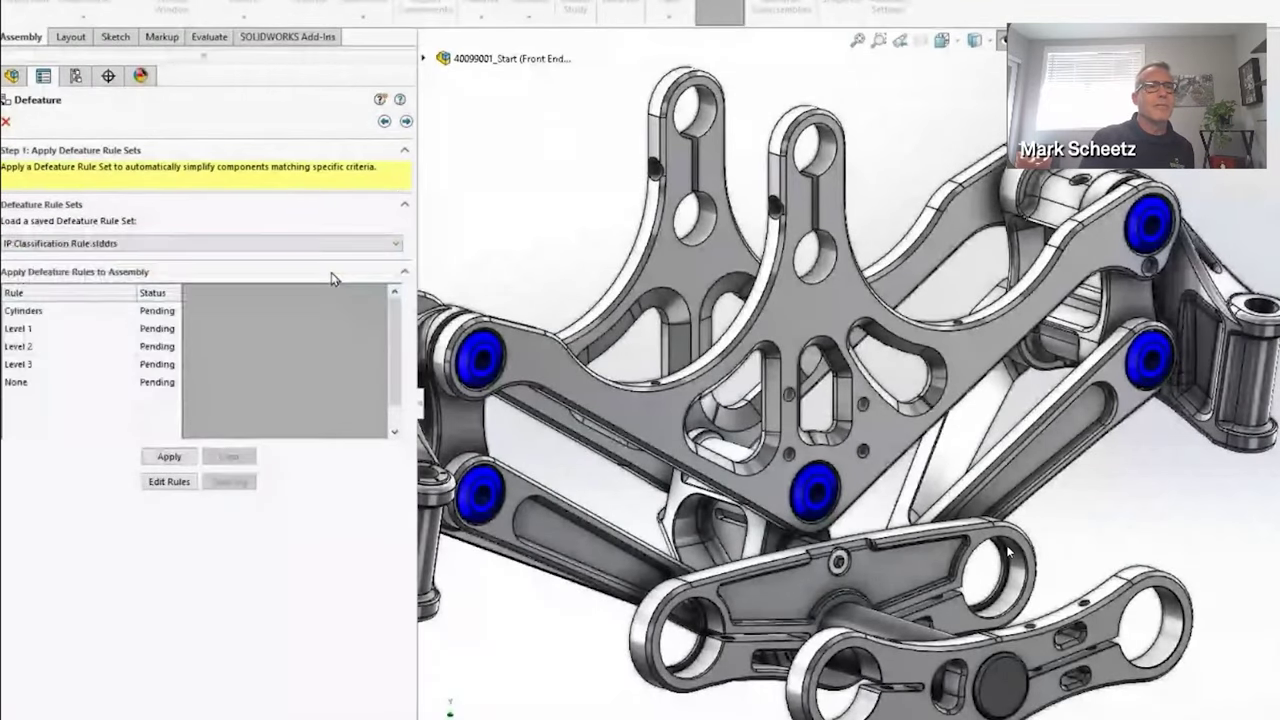
pyautogui.click(168, 481)
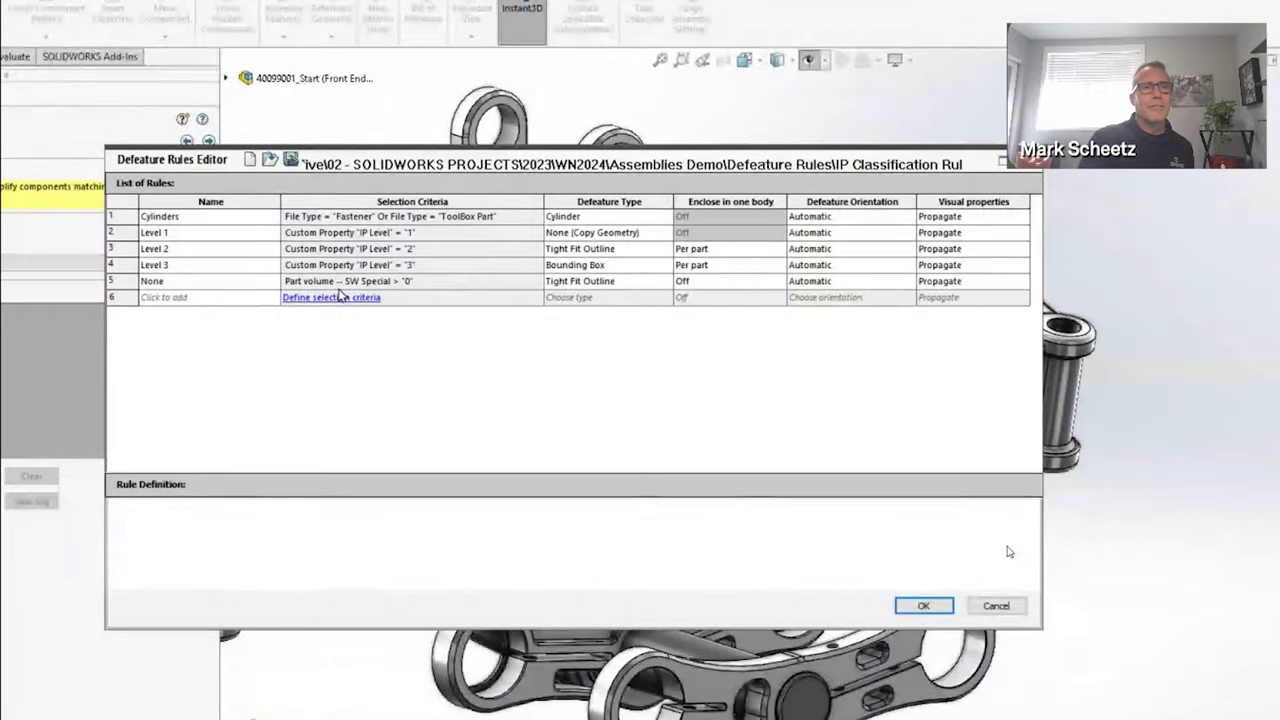
pyautogui.click(923, 605)
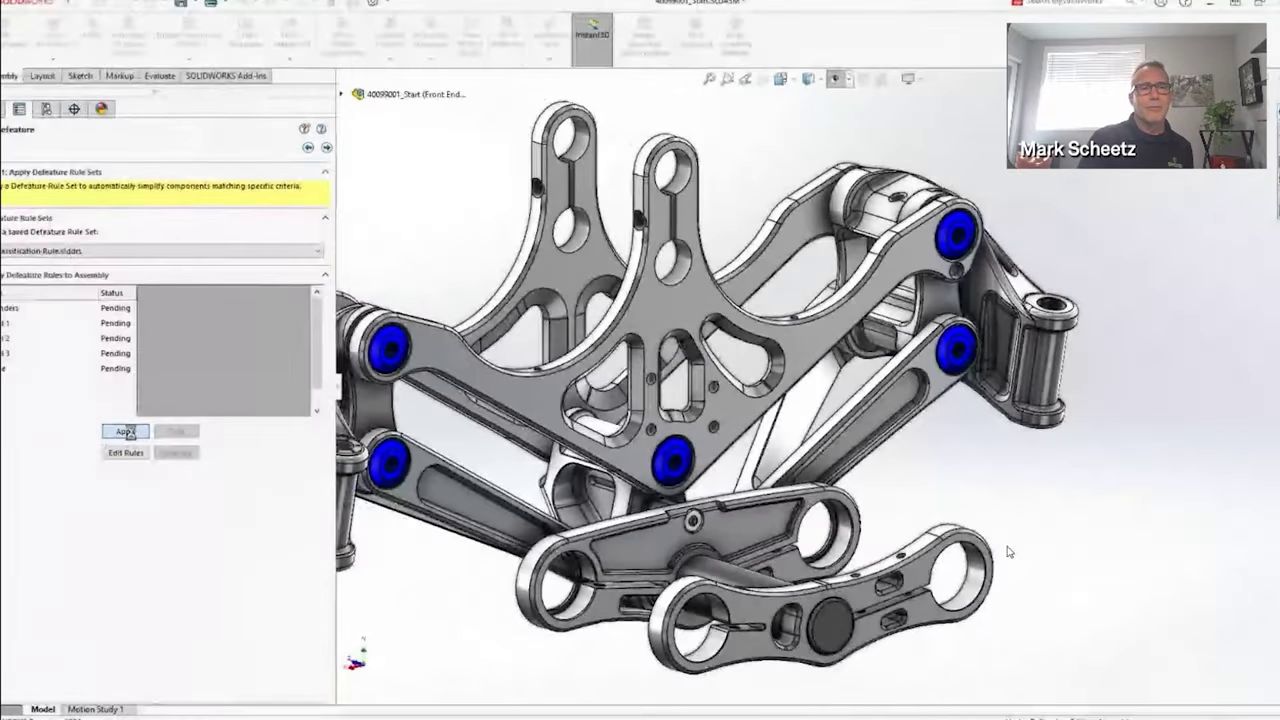
# Apply the rules and save the simplified model as a new part document
pyautogui.click(125, 431)
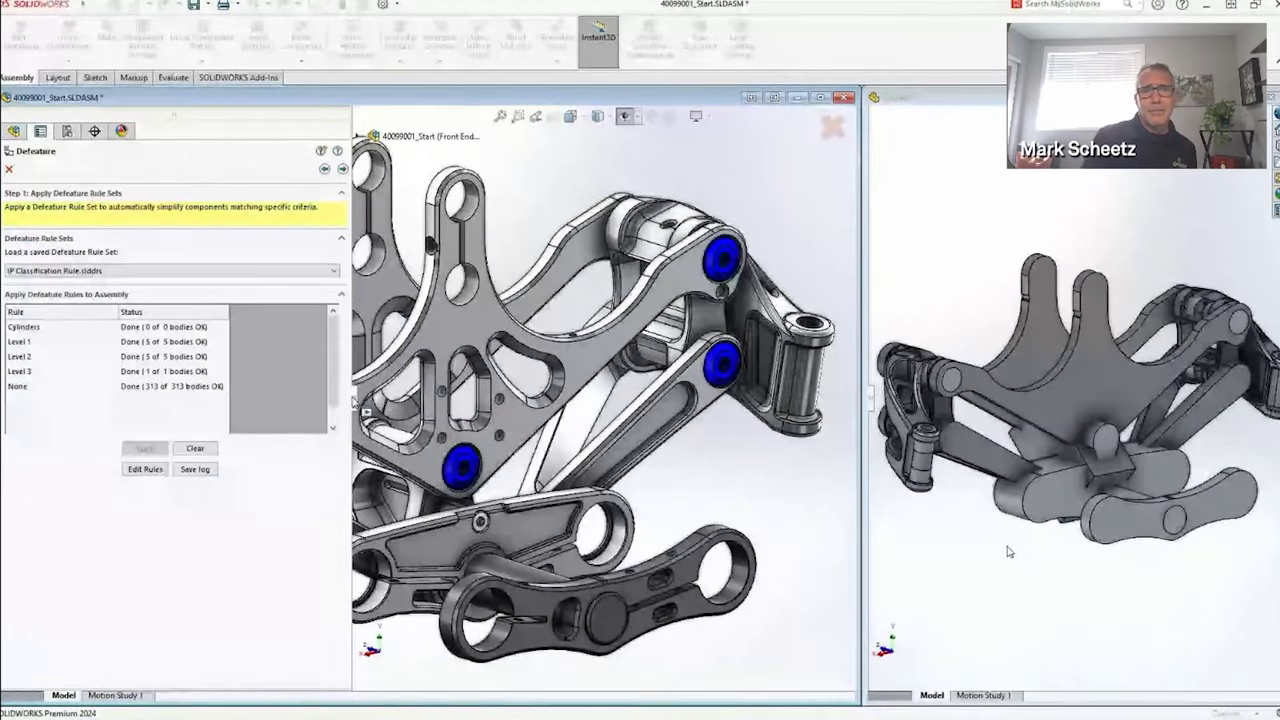
pyautogui.press('Return')
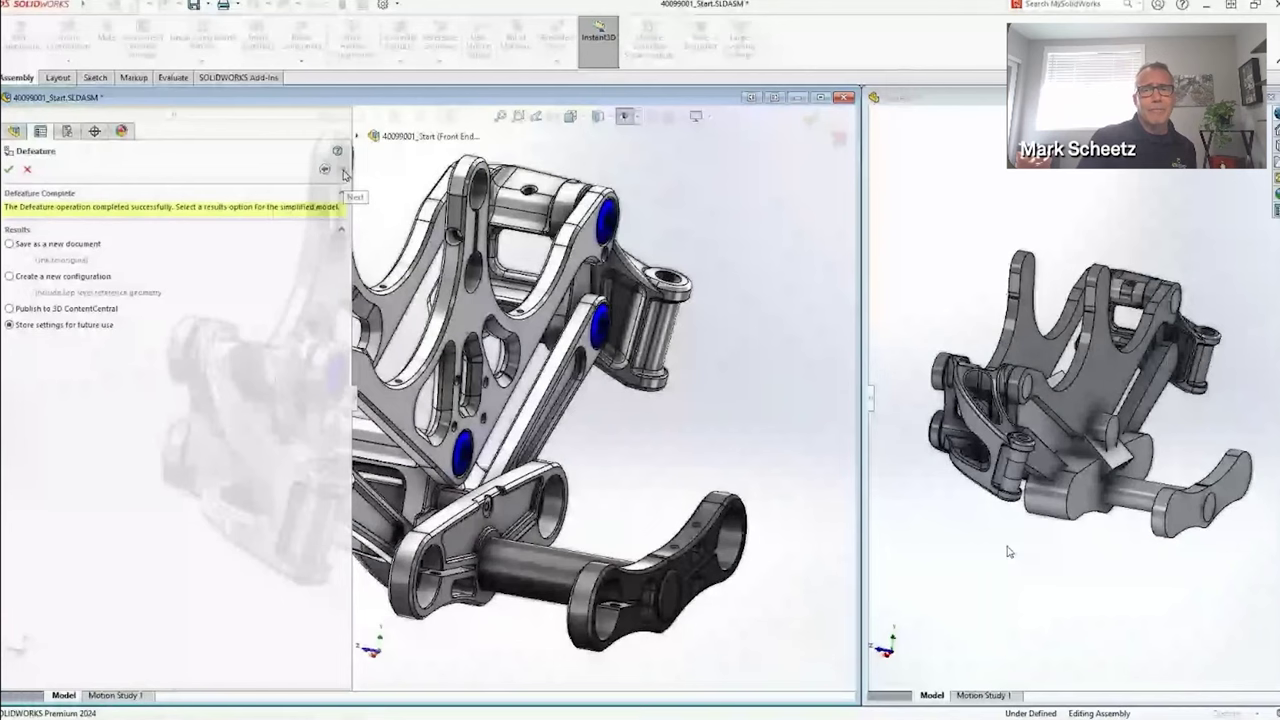
pyautogui.click(50, 244)
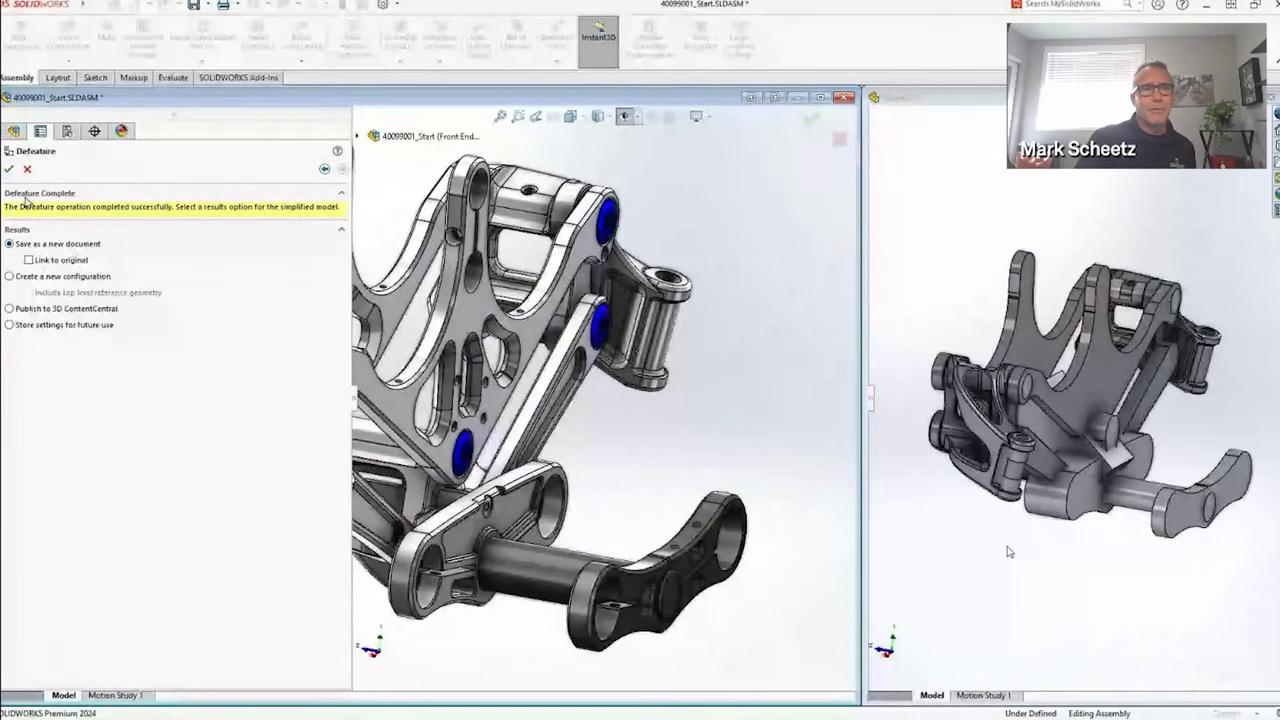
pyautogui.click(9, 168)
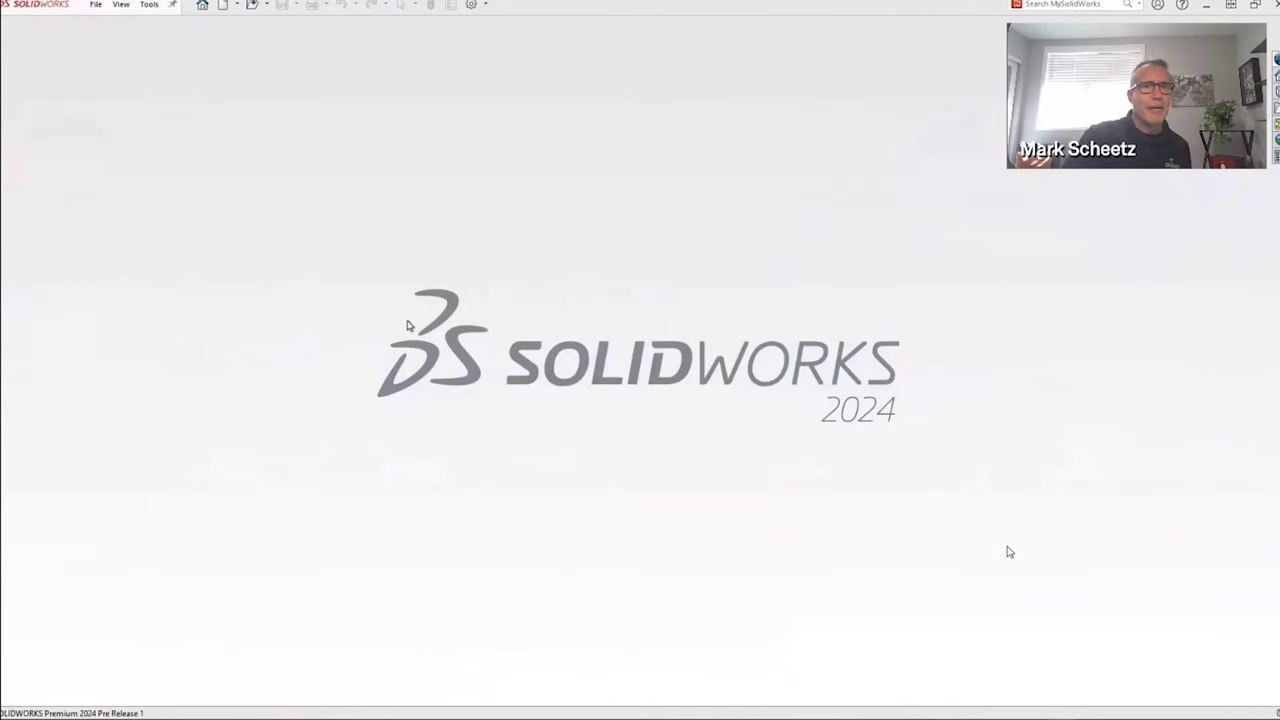
# Open the recent RX Rear Wheel.SLDASM and close the rebuild error report
pyautogui.click(96, 5)
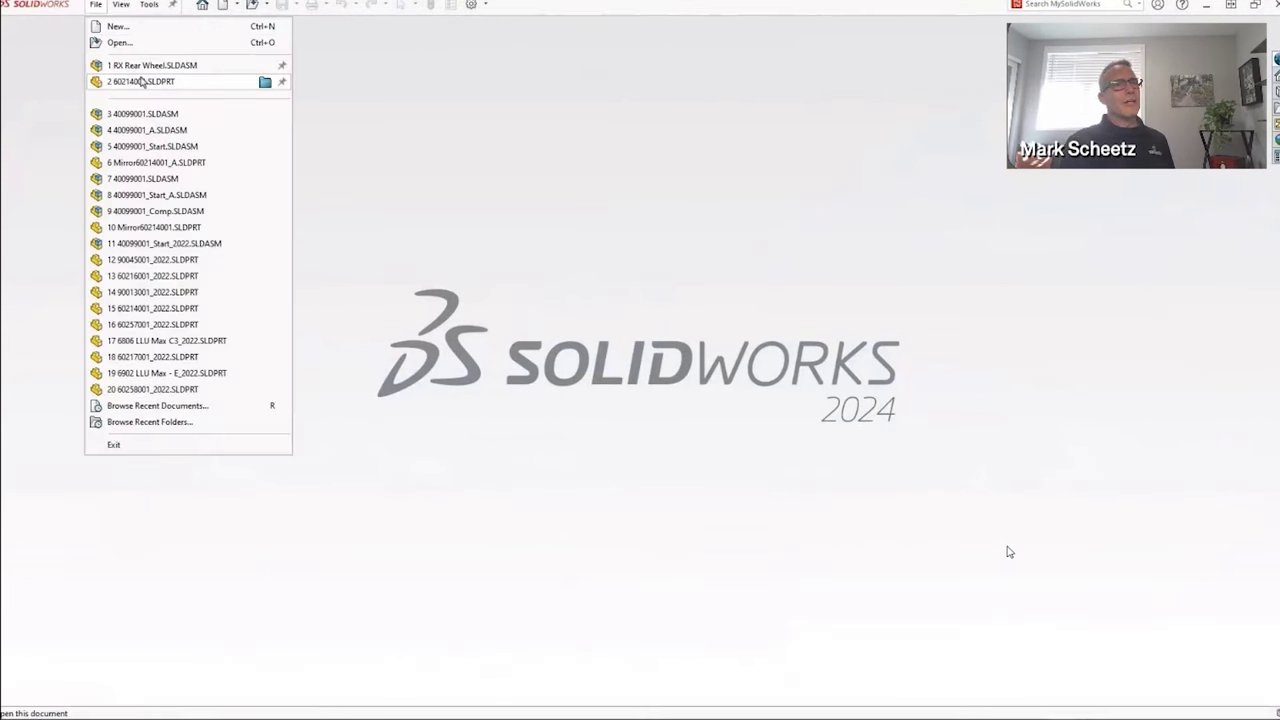
pyautogui.click(141, 66)
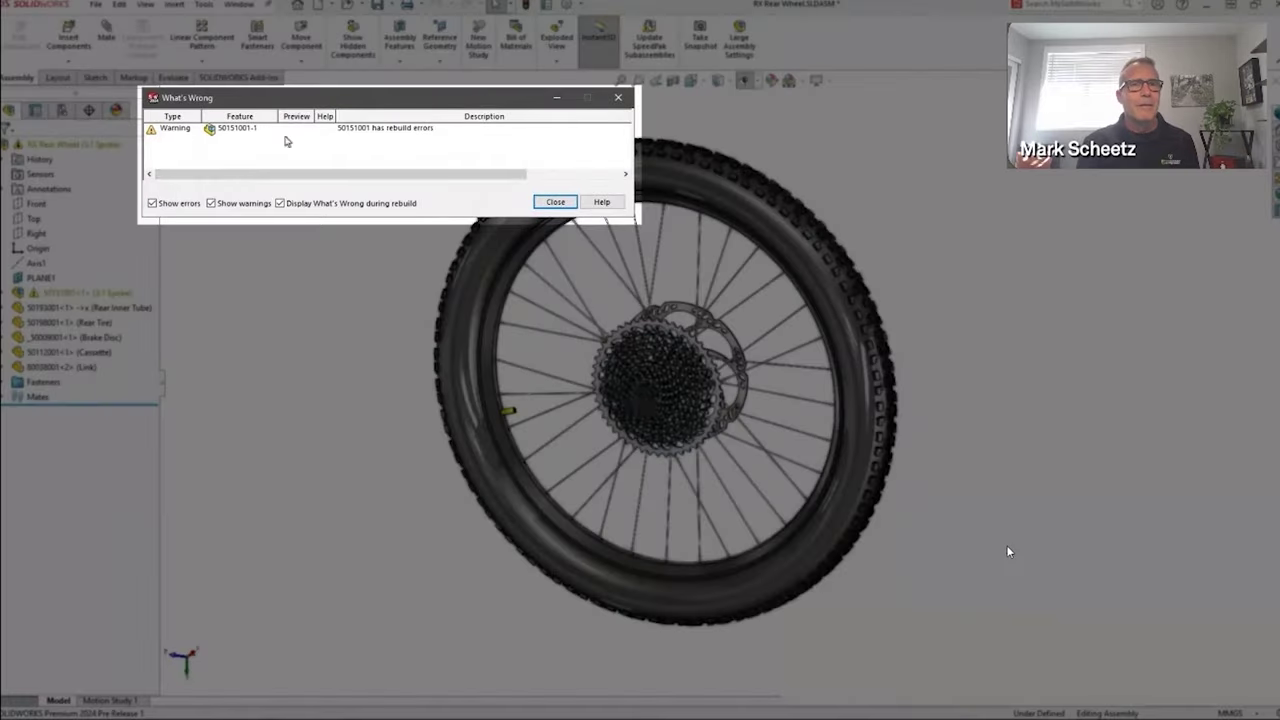
pyautogui.click(554, 202)
# Auto Repair the missing direction reference in LocalCirPattern2 and dismiss the notice
pyautogui.click(8, 293)
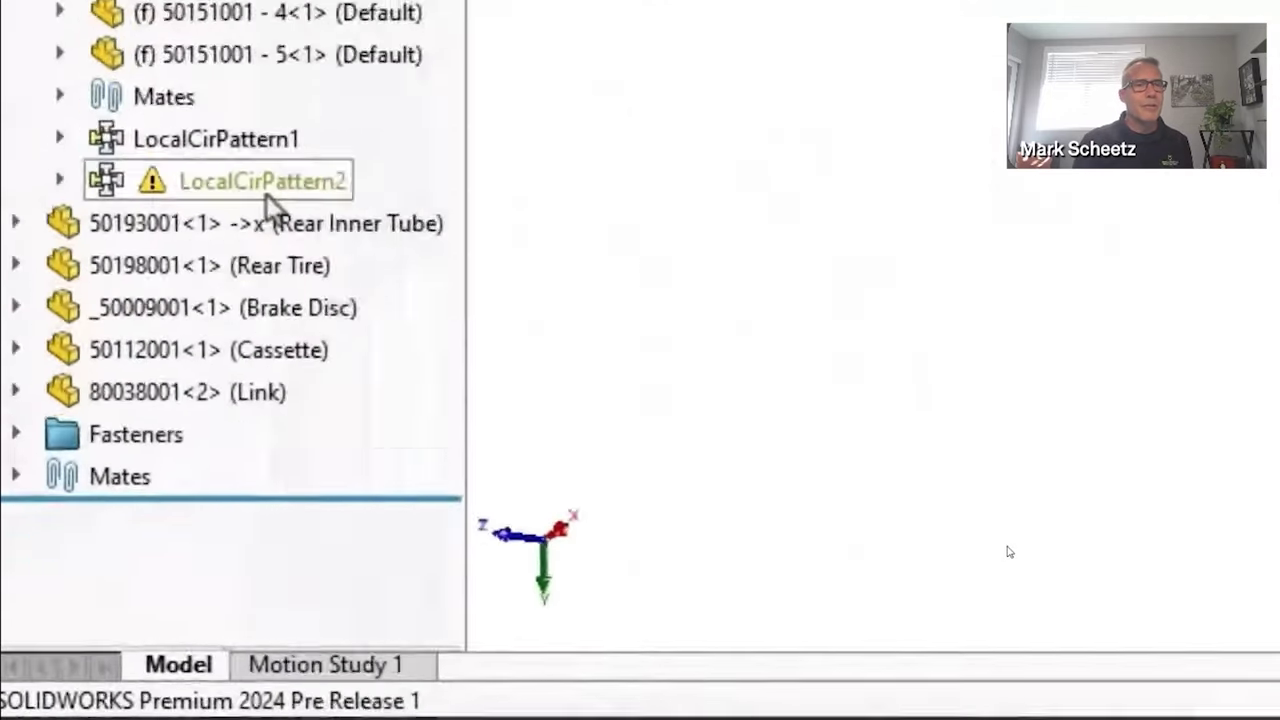
pyautogui.moveTo(93, 536)
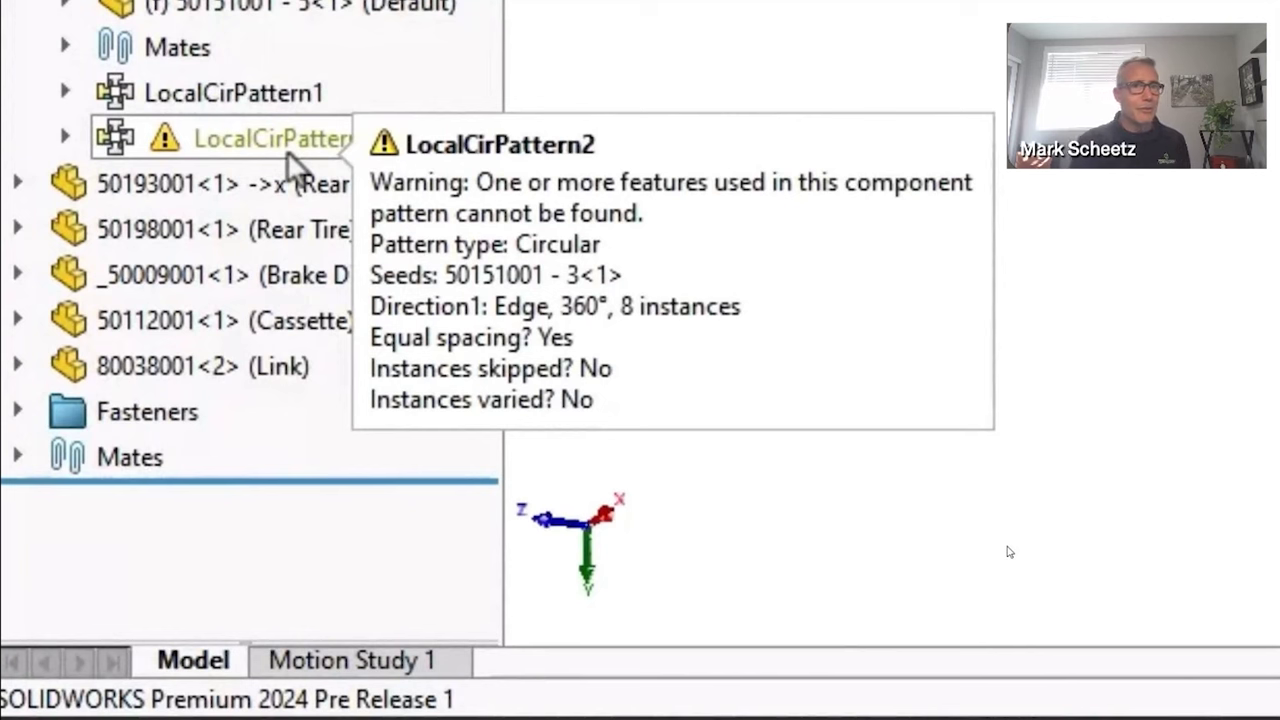
pyautogui.rightClick(283, 150)
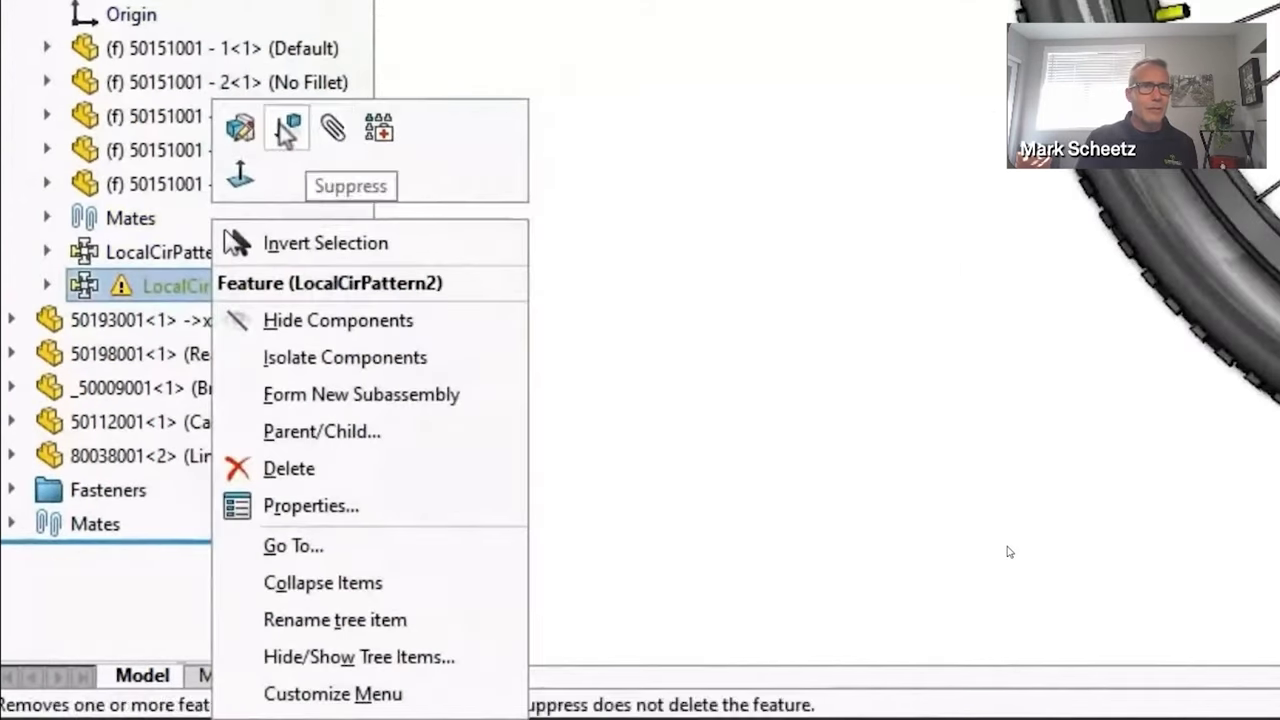
pyautogui.click(258, 122)
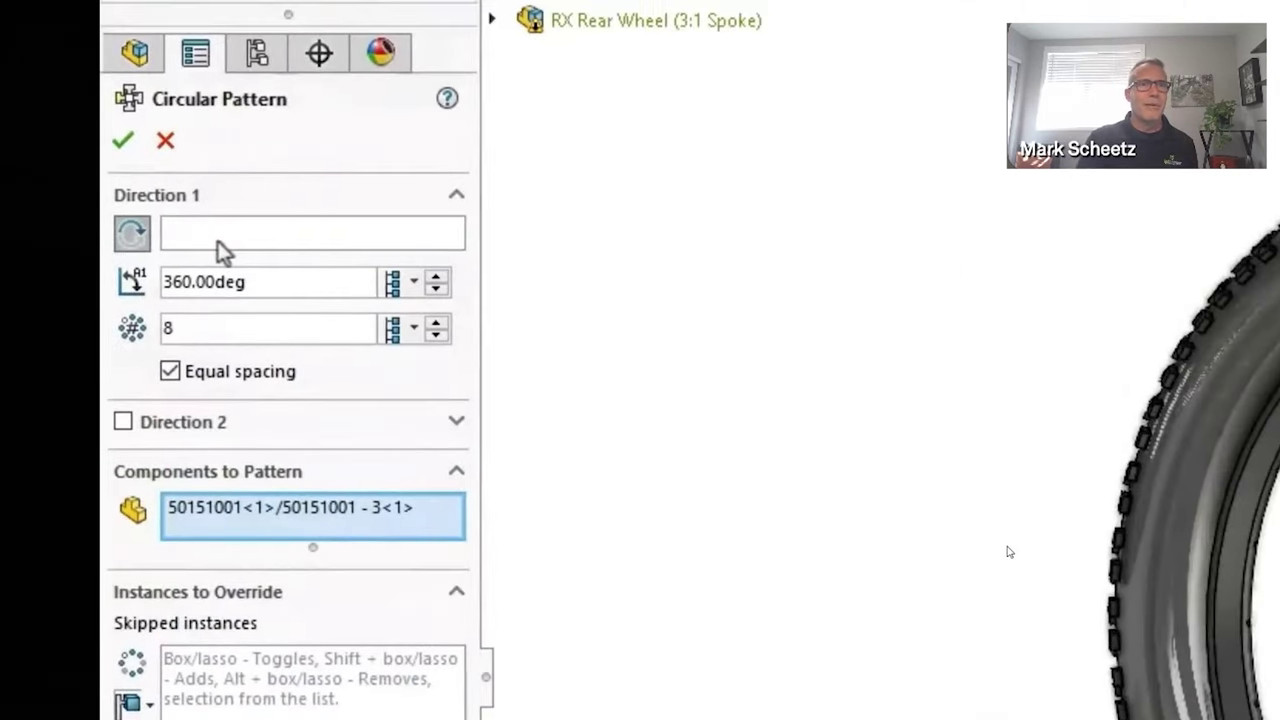
pyautogui.click(165, 140)
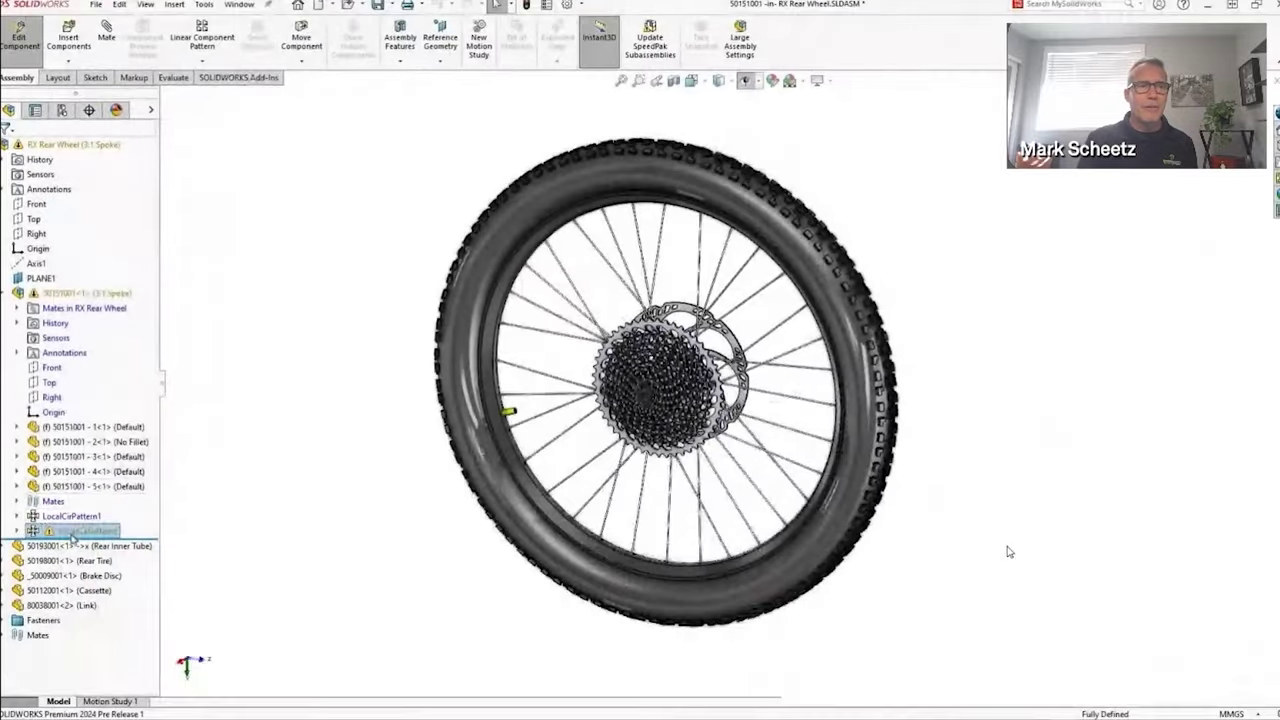
pyautogui.rightClick(72, 535)
pyautogui.click(78, 531)
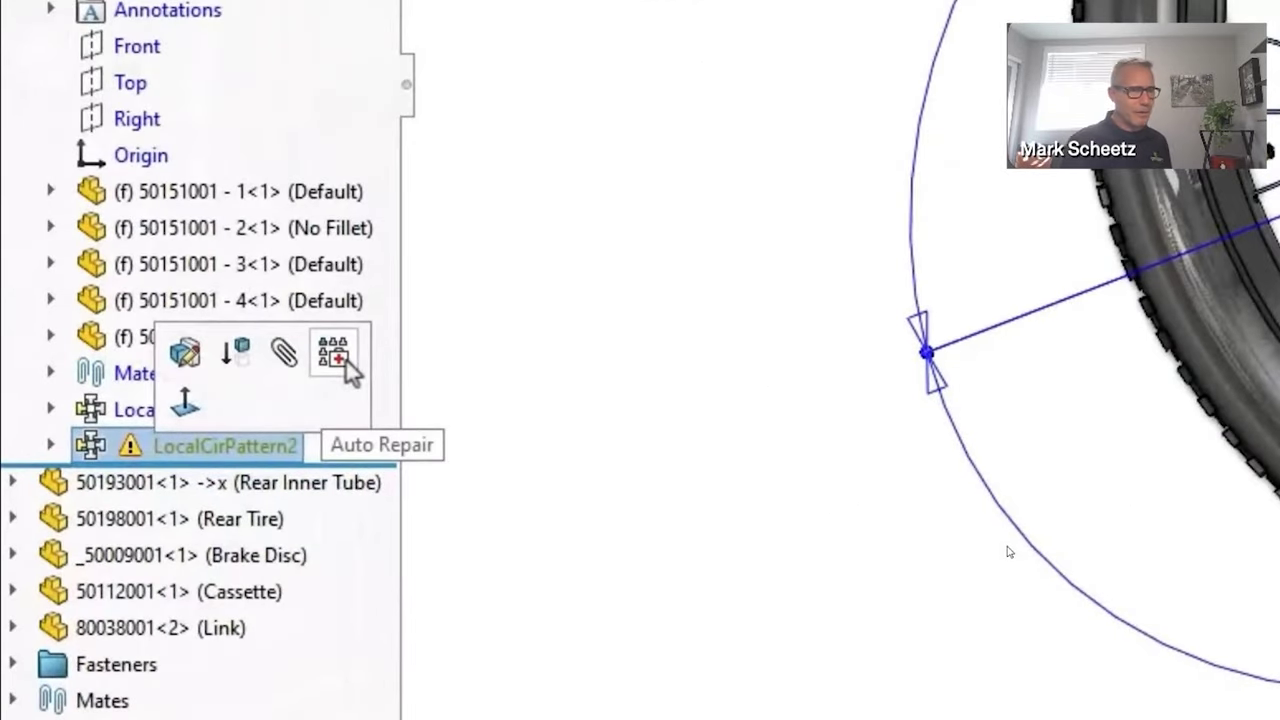
pyautogui.click(335, 353)
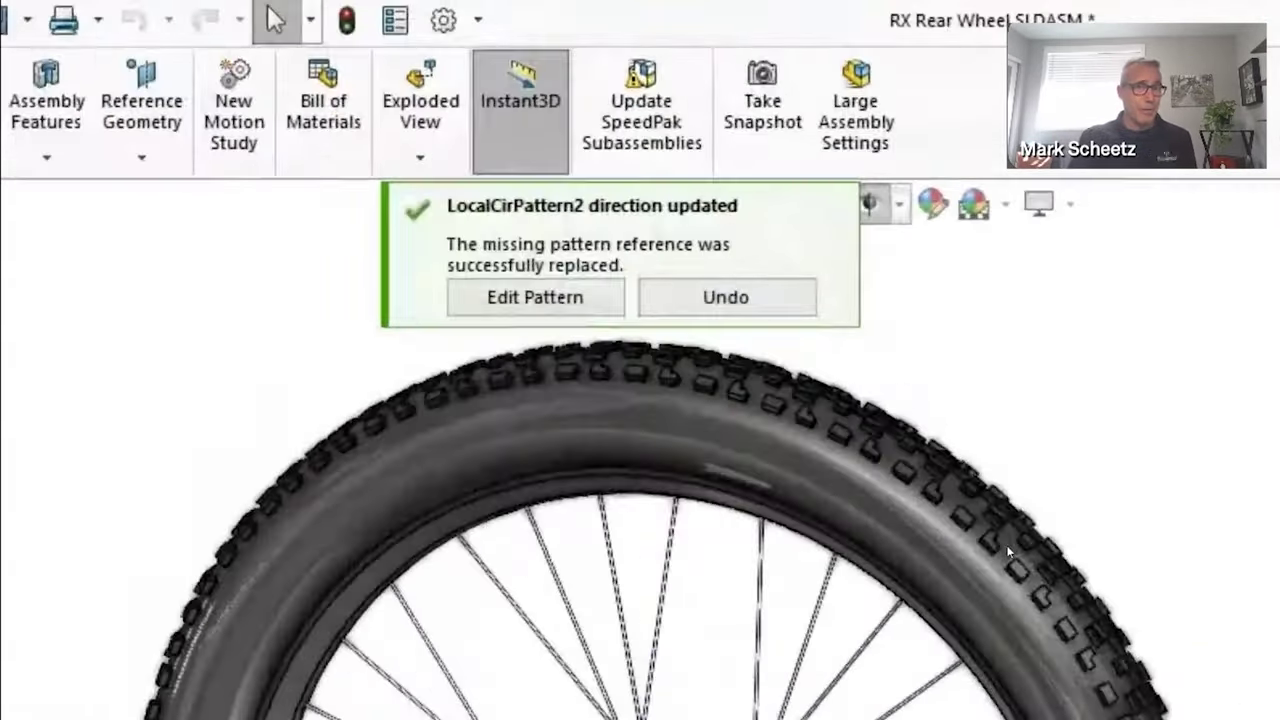
pyautogui.moveTo(510, 257)
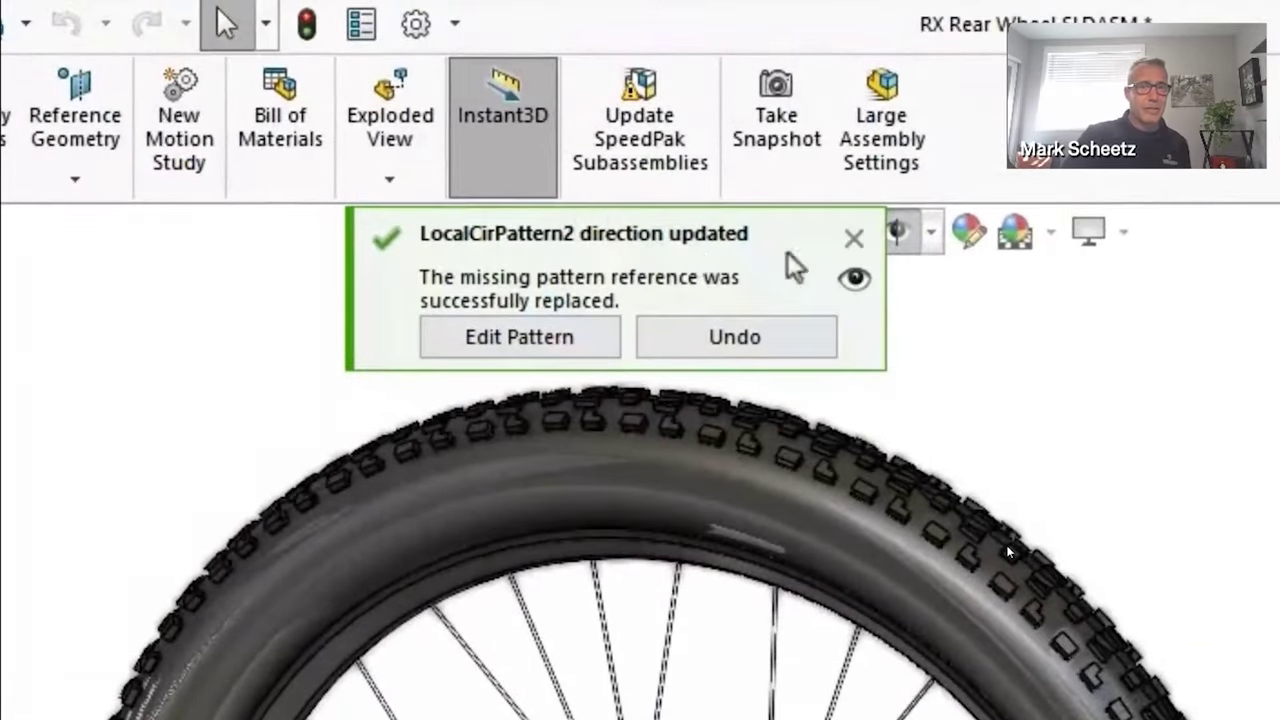
pyautogui.click(852, 239)
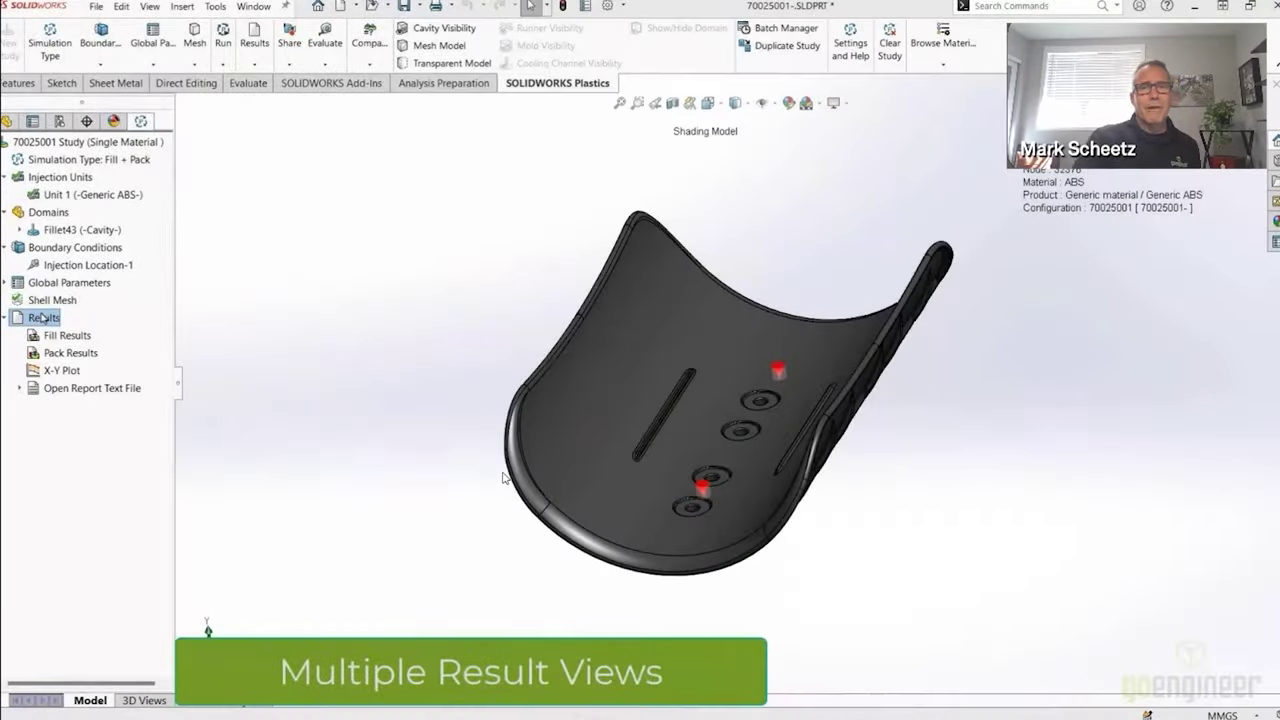
# Show Fill Time, Pressure at End of Fill, Cooling Time and Sink Marks in four synchronized, rotated views
pyautogui.rightClick(43, 318)
pyautogui.moveTo(106, 367)
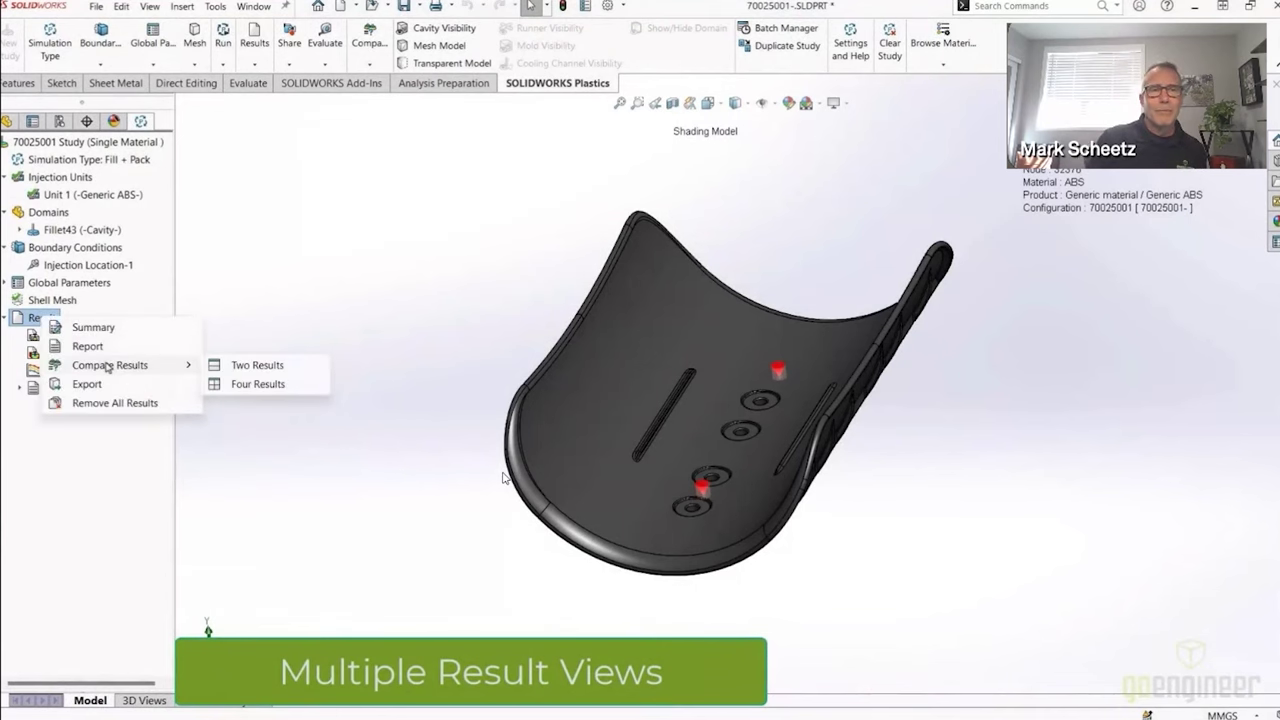
pyautogui.click(250, 384)
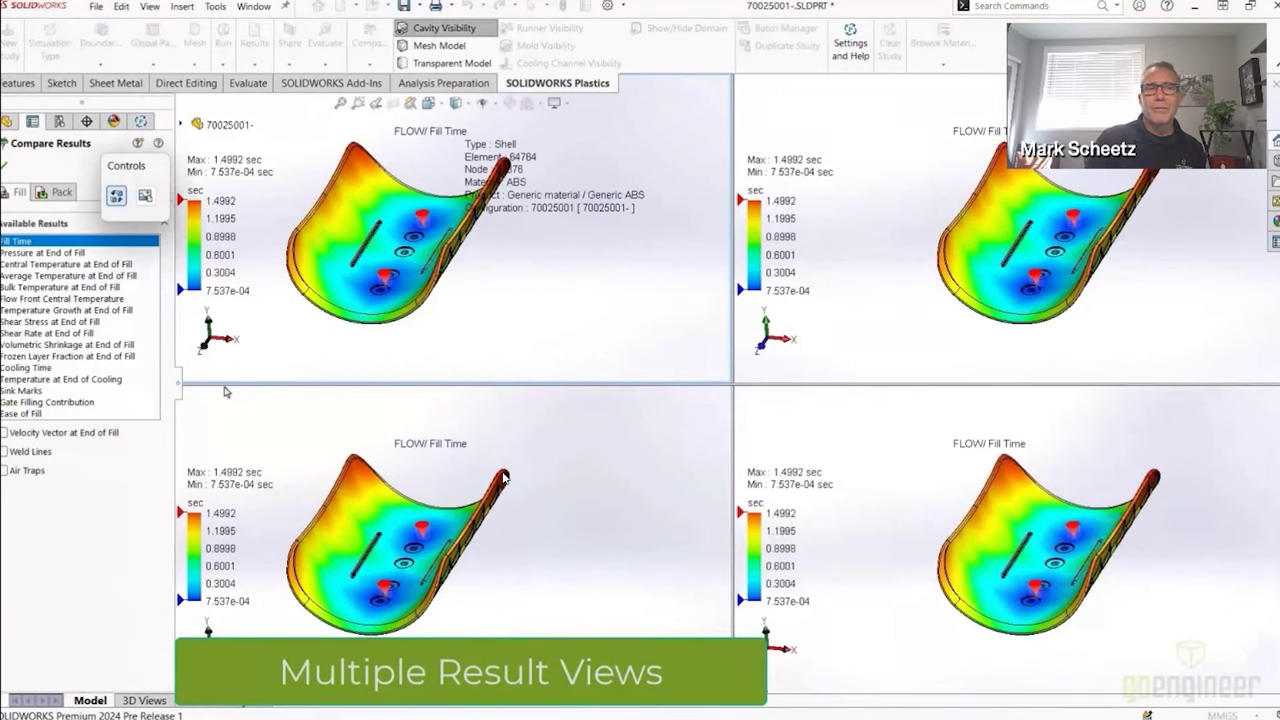
pyautogui.click(812, 338)
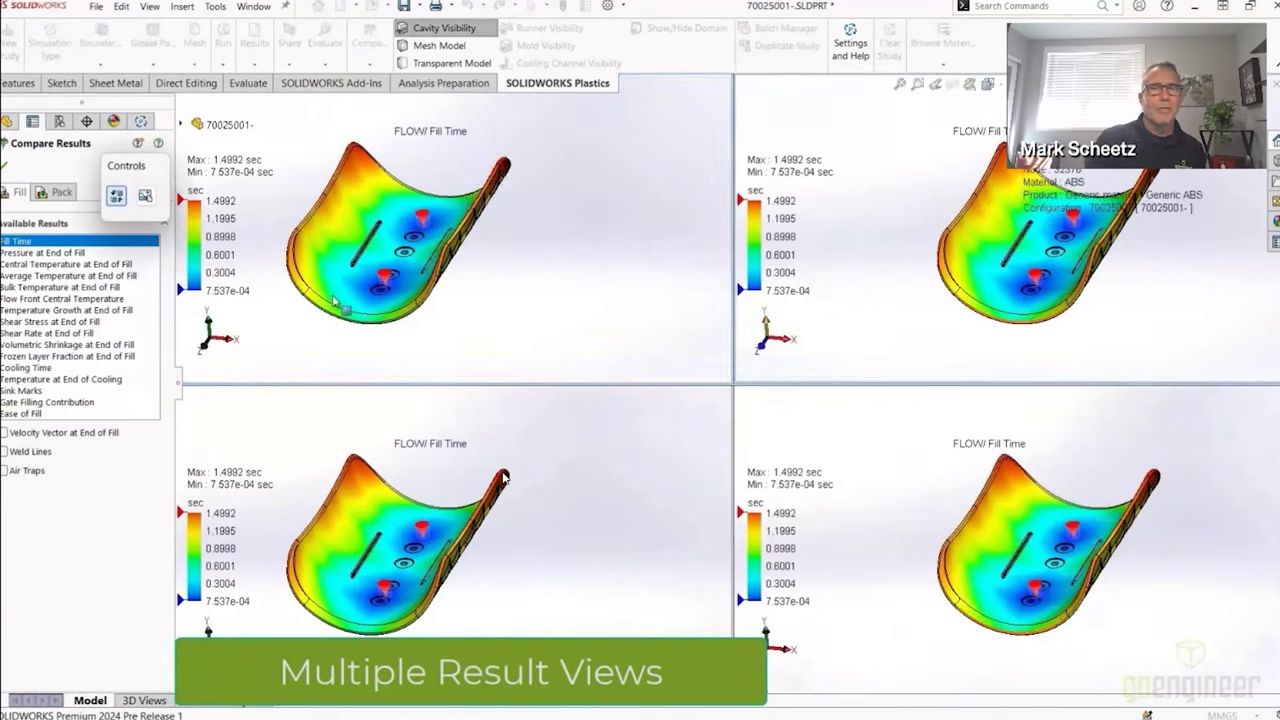
pyautogui.click(62, 253)
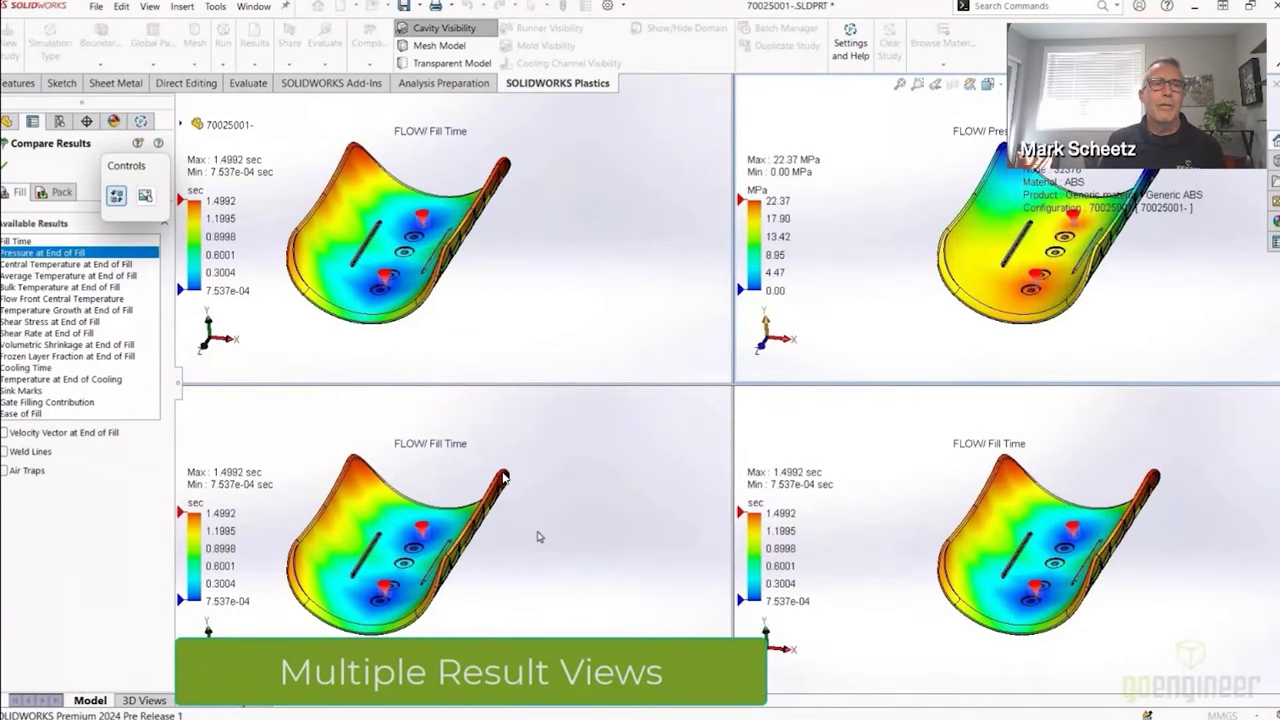
pyautogui.click(503, 478)
pyautogui.click(45, 368)
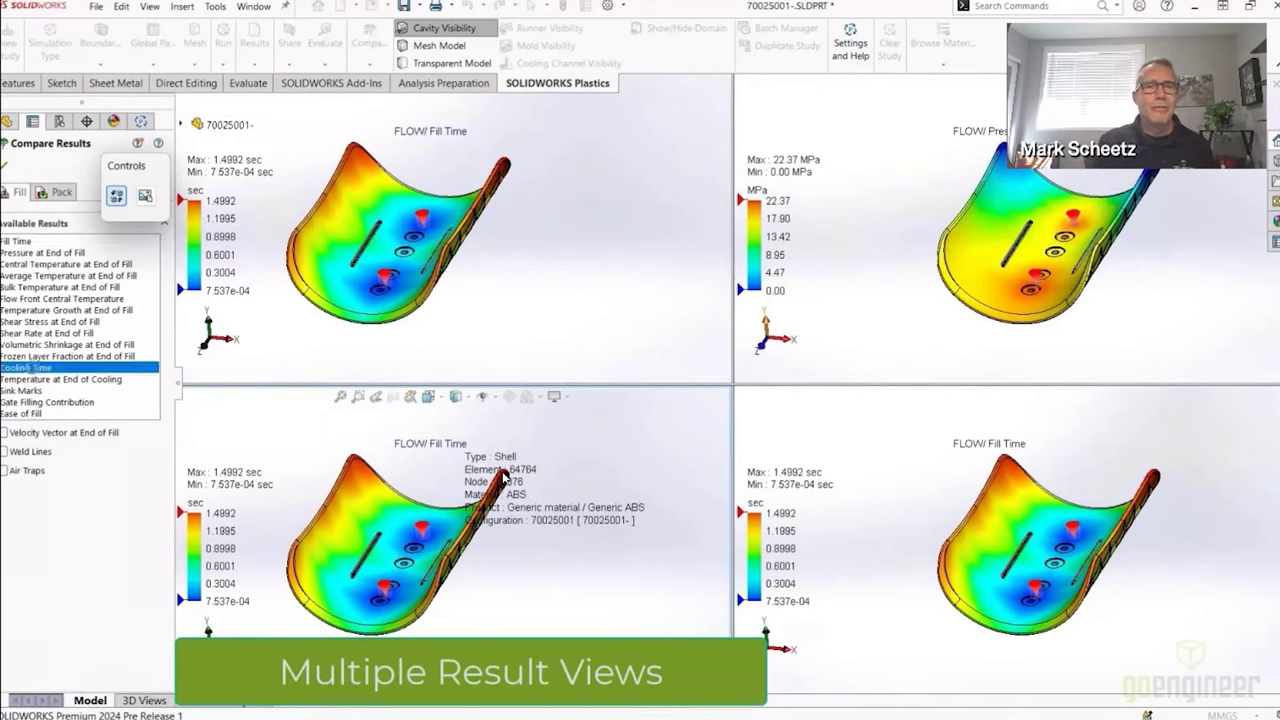
pyautogui.click(918, 543)
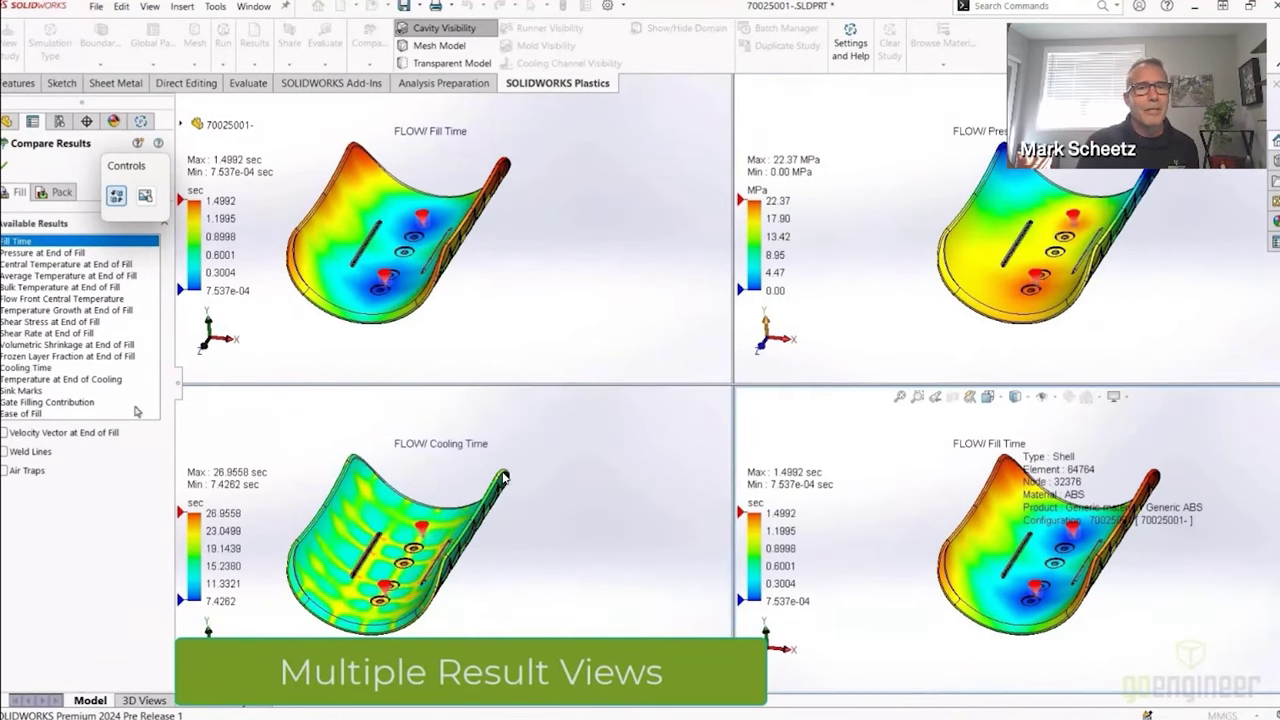
pyautogui.click(35, 391)
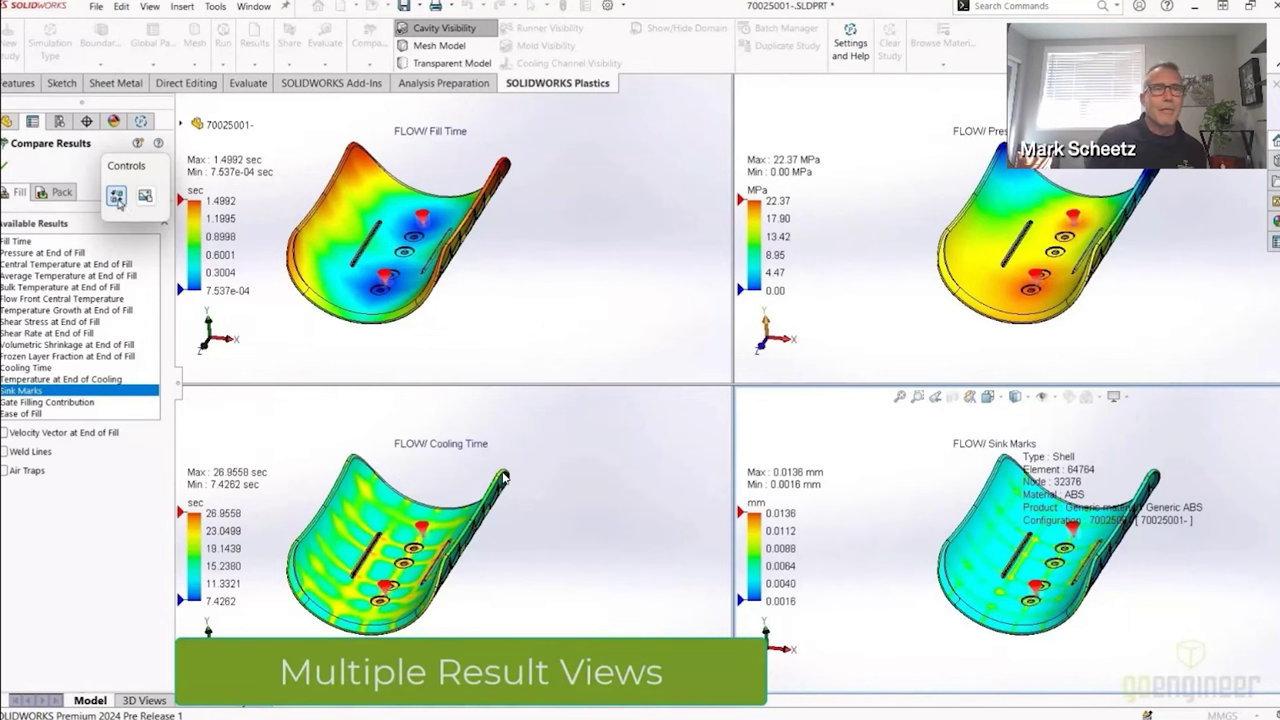
pyautogui.click(117, 198)
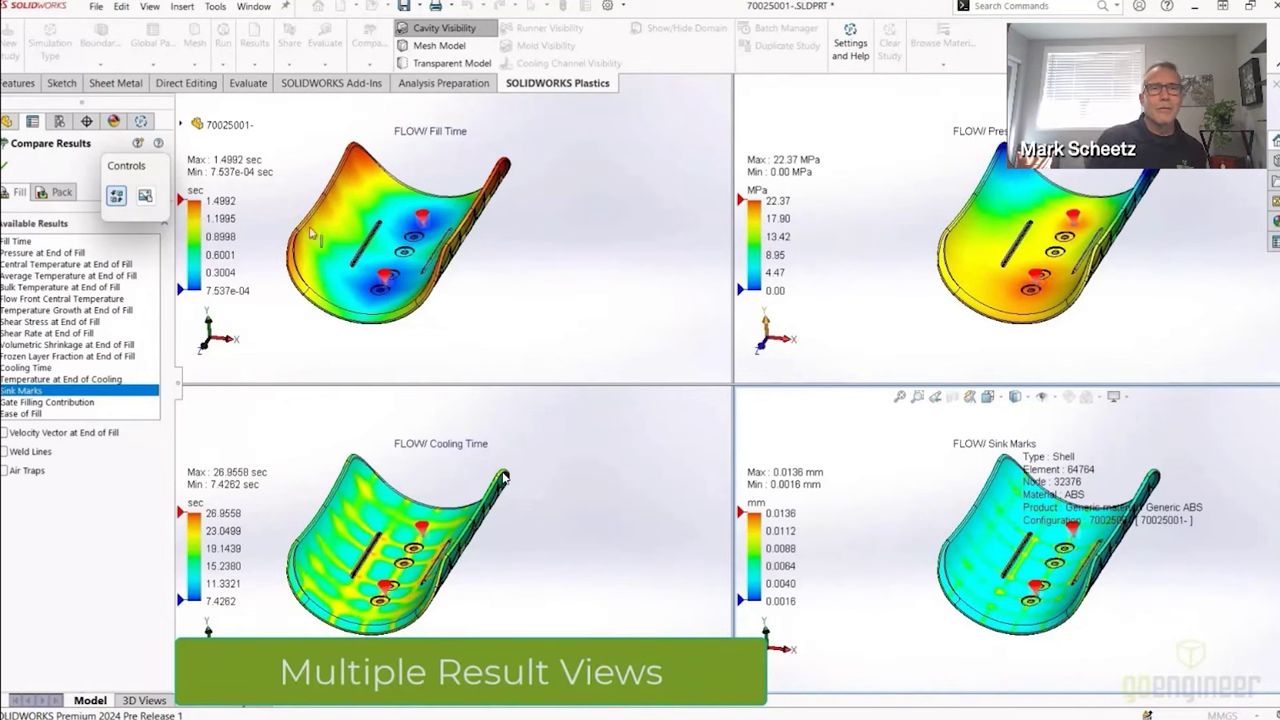
pyautogui.moveTo(505, 283); pyautogui.dragTo(532, 335, button='middle')
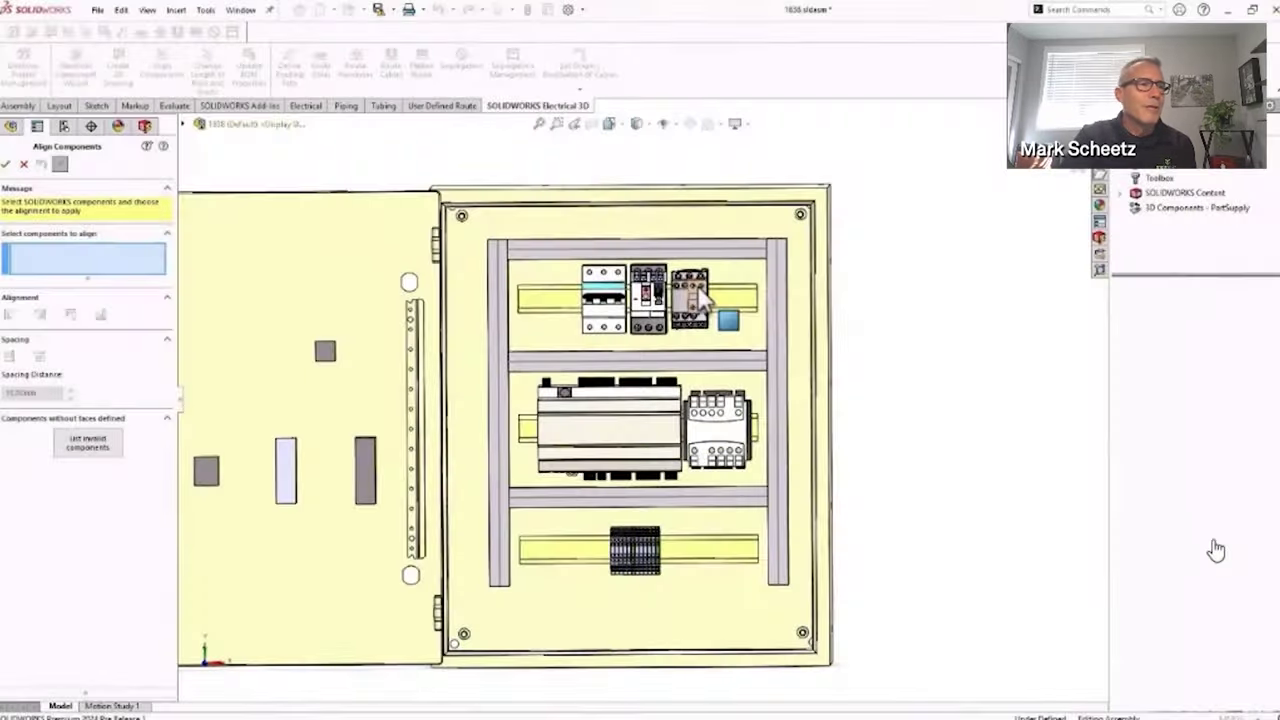
# Align the top contactor, lower contactor and bottom terminal block using Align Components
pyautogui.click(700, 288)
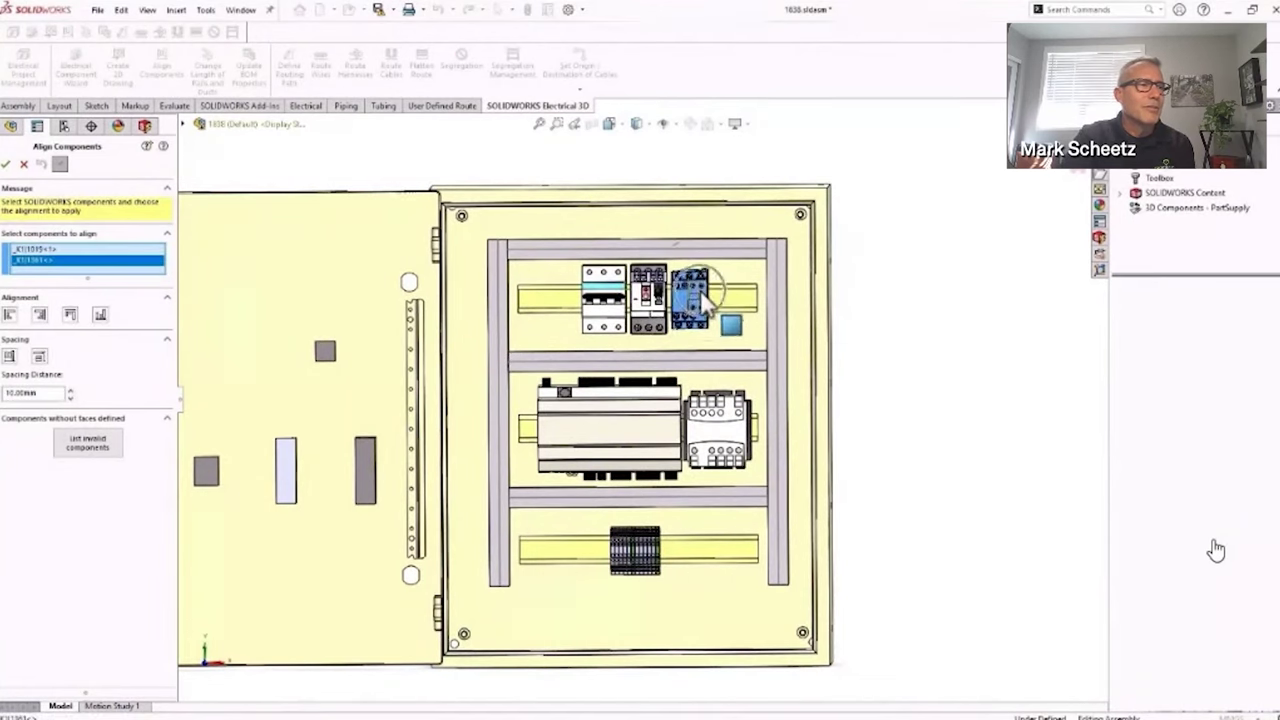
pyautogui.click(737, 465)
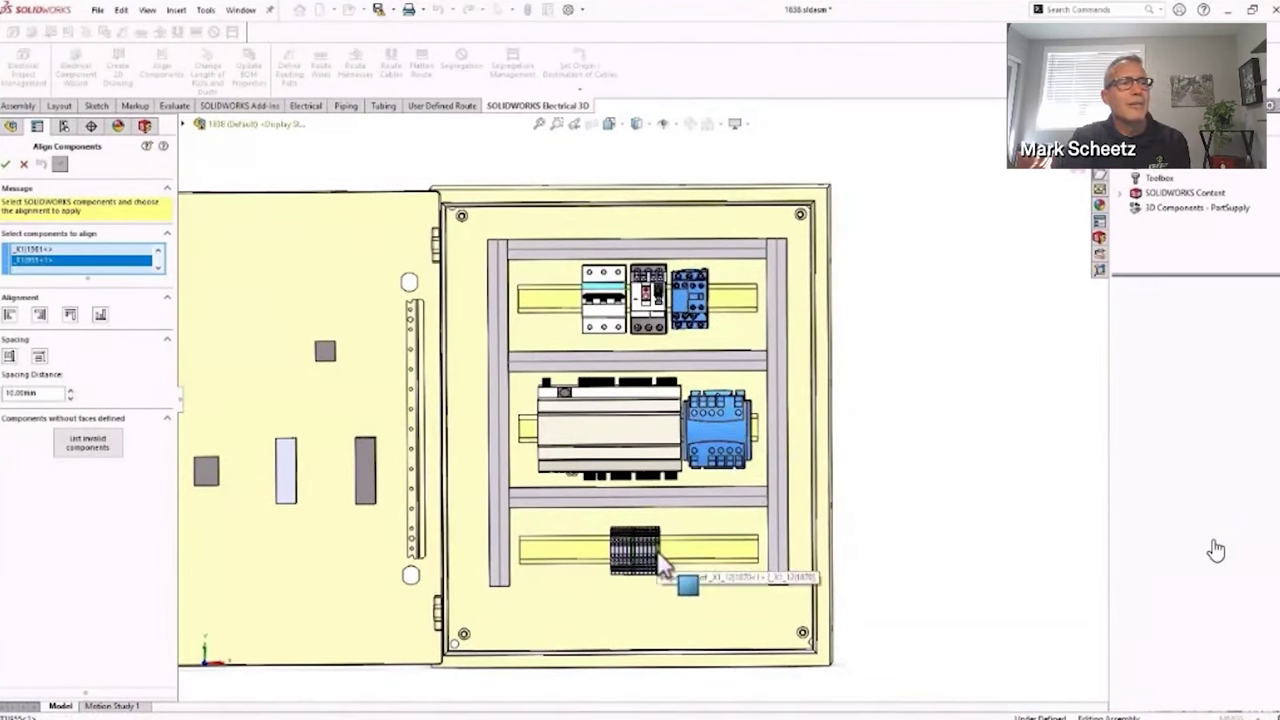
pyautogui.click(682, 582)
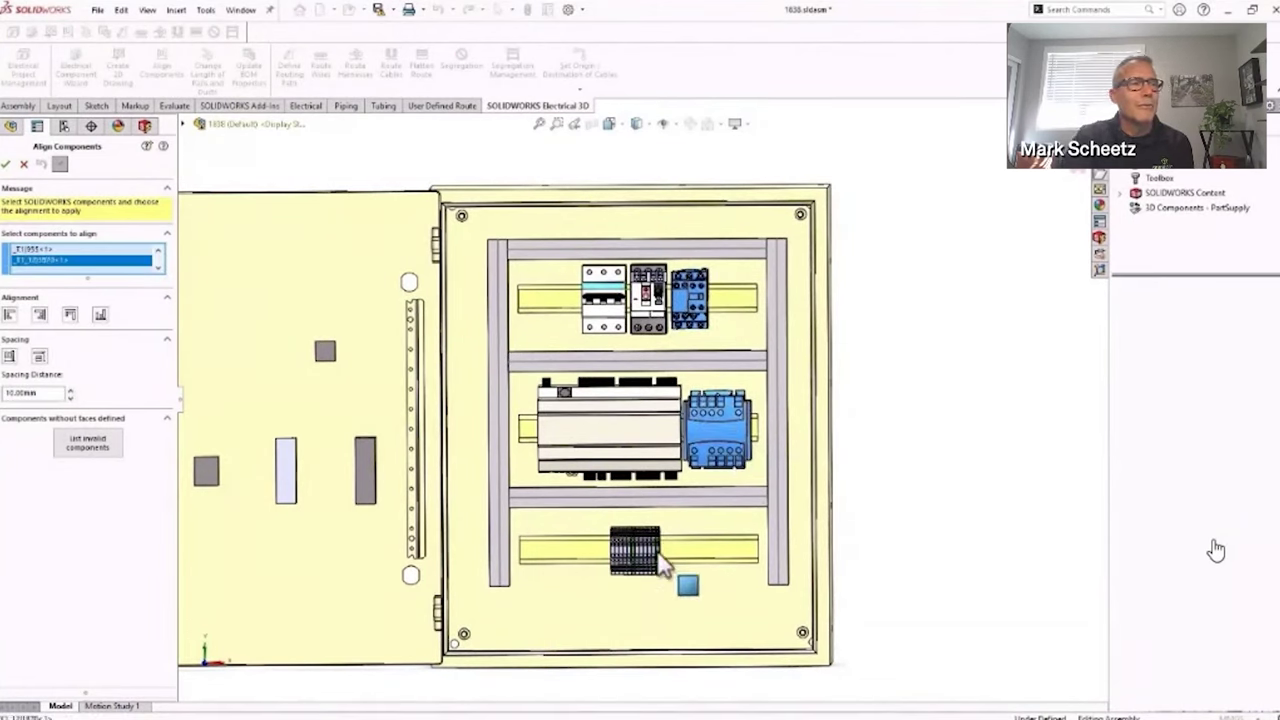
pyautogui.click(43, 320)
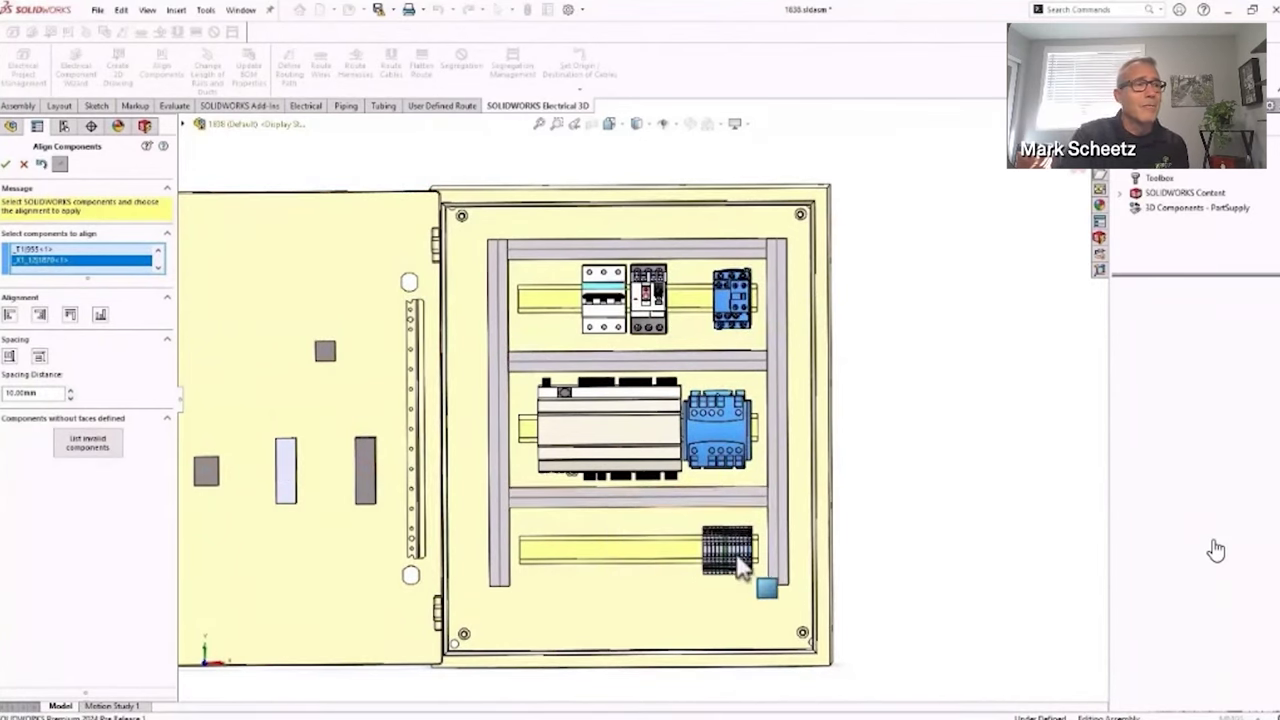
pyautogui.click(8, 165)
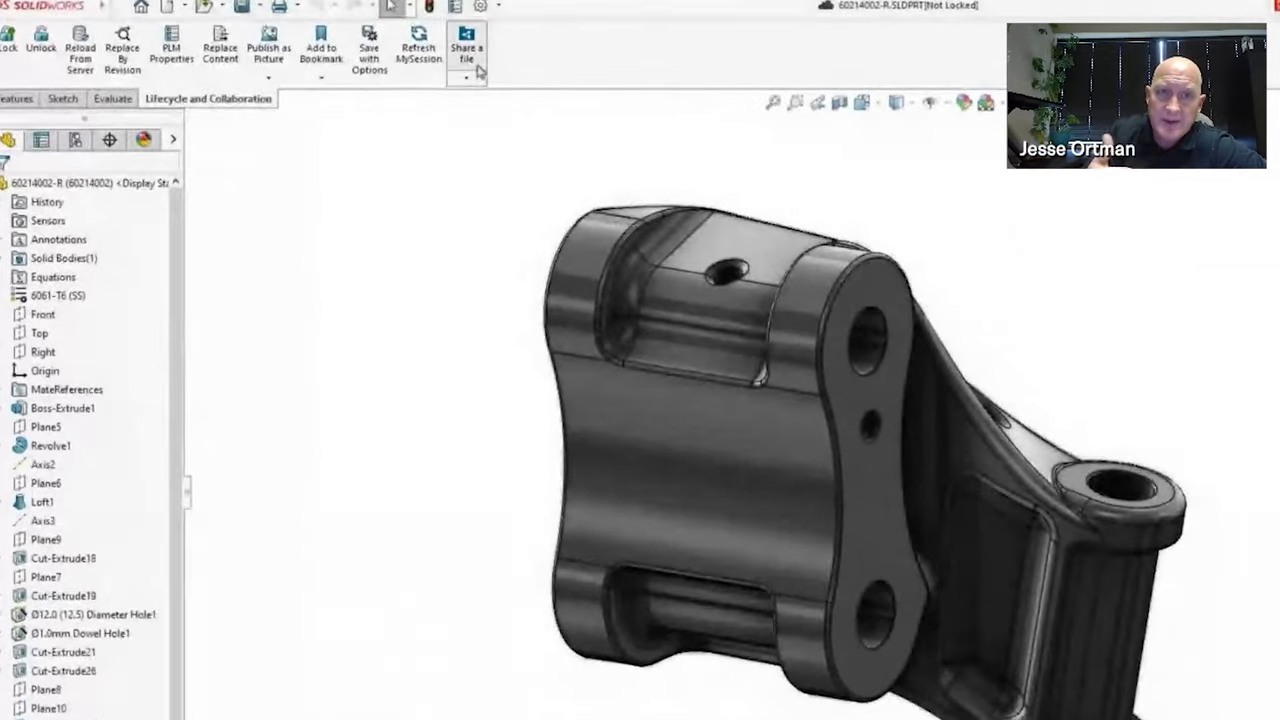
# Begin sharing the 60214002-R part from the Lifecycle and Collaboration tab
pyautogui.click(464, 62)
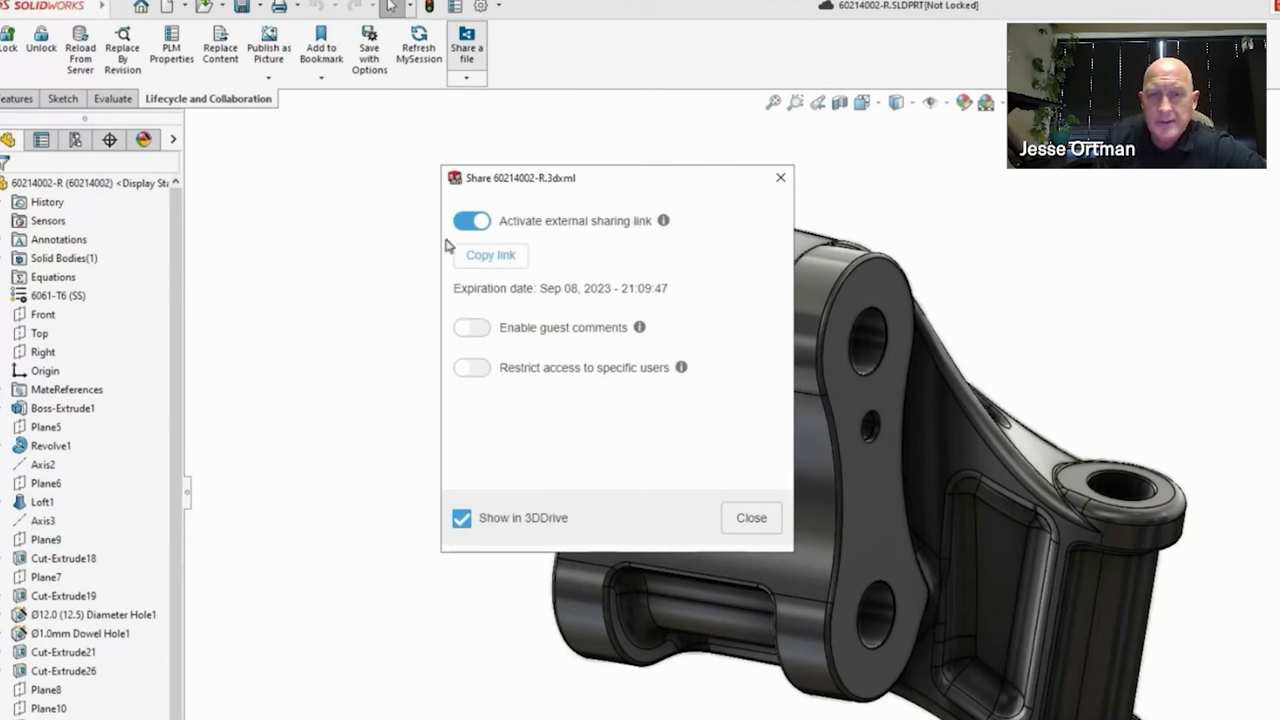
# Share the part with the supplier's e-mail only, adding a message requesting suggestions and a quote
pyautogui.click(463, 370)
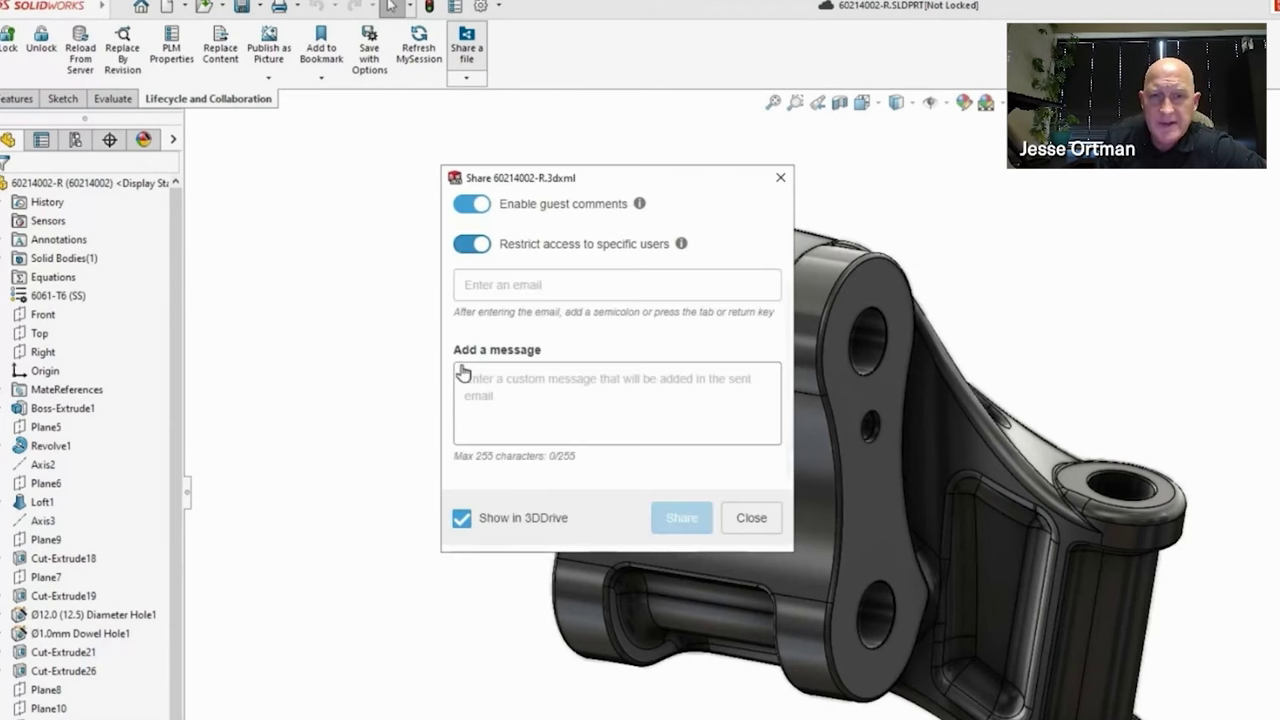
pyautogui.click(460, 286)
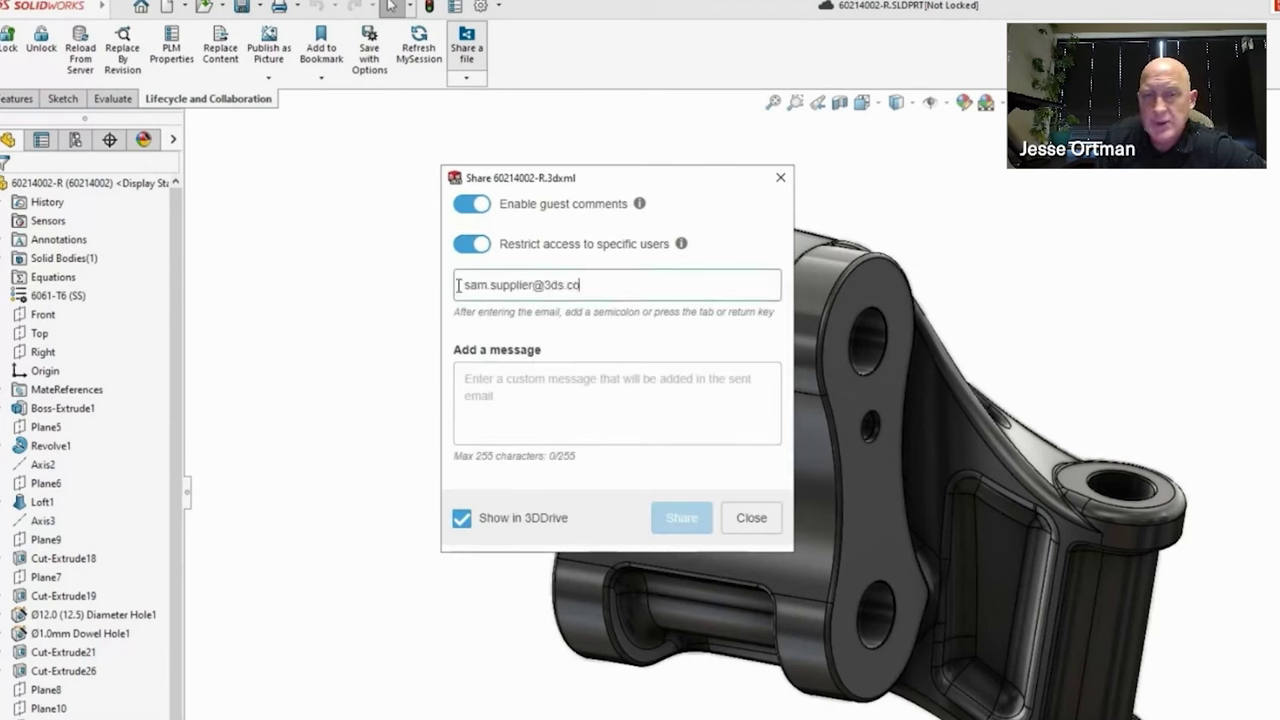
pyautogui.click(462, 420)
pyautogui.write('Pl')
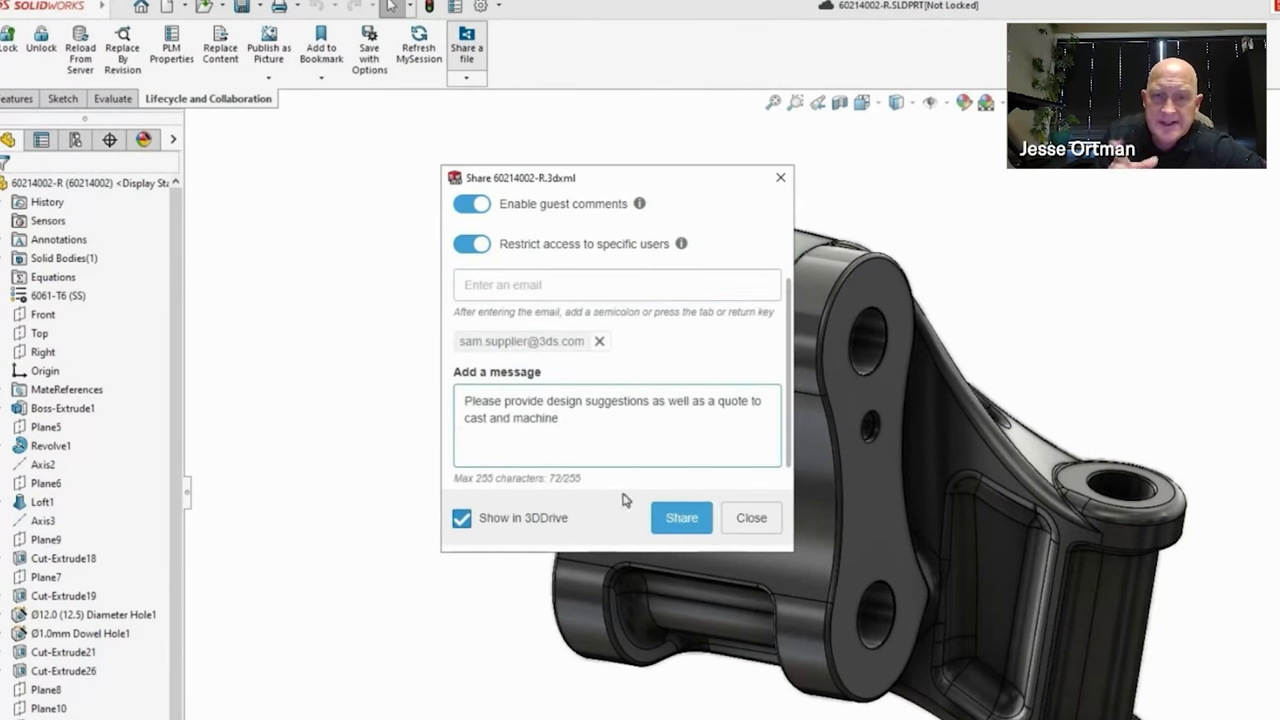
pyautogui.click(667, 520)
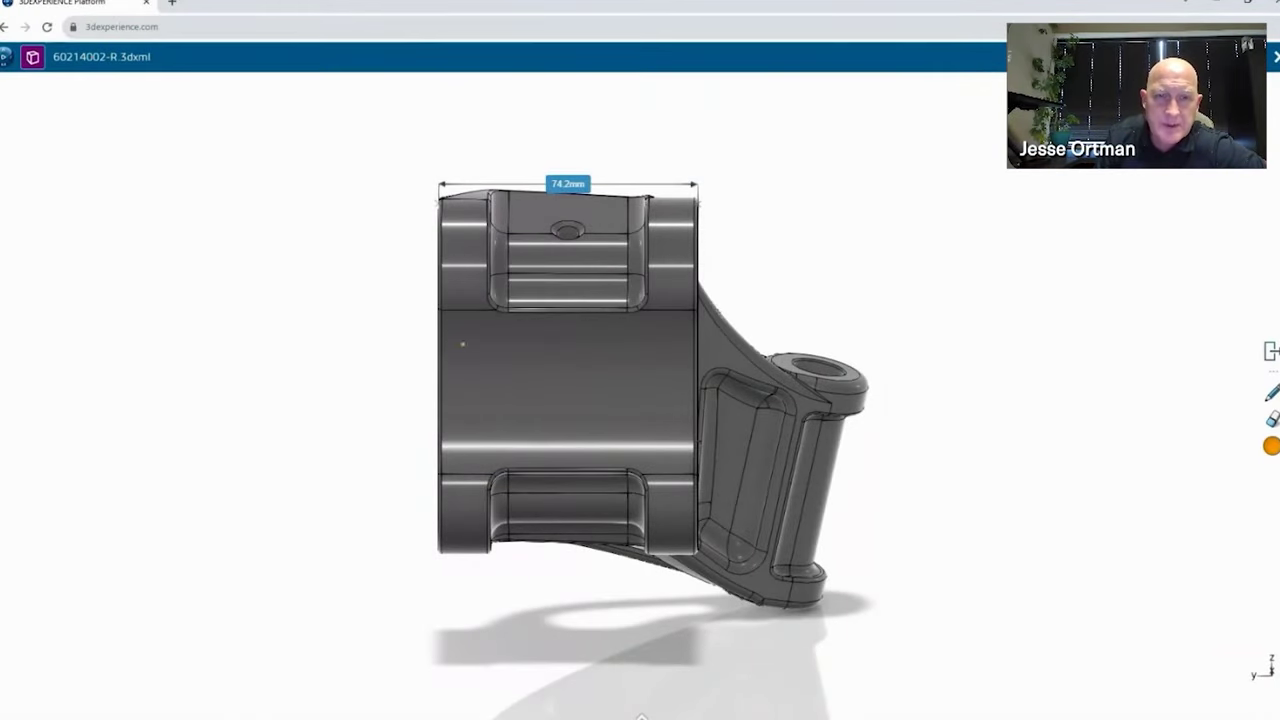
# Outline the suggested pocket on the front face and post a comment requesting a toleranced drawing
pyautogui.moveTo(461, 395)
pyautogui.mouseDown()
pyautogui.moveTo(553, 446)
pyautogui.moveTo(663, 444)
pyautogui.moveTo(672, 328)
pyautogui.moveTo(477, 335)
pyautogui.moveTo(486, 408)
pyautogui.moveTo(651, 418)
pyautogui.mouseUp()
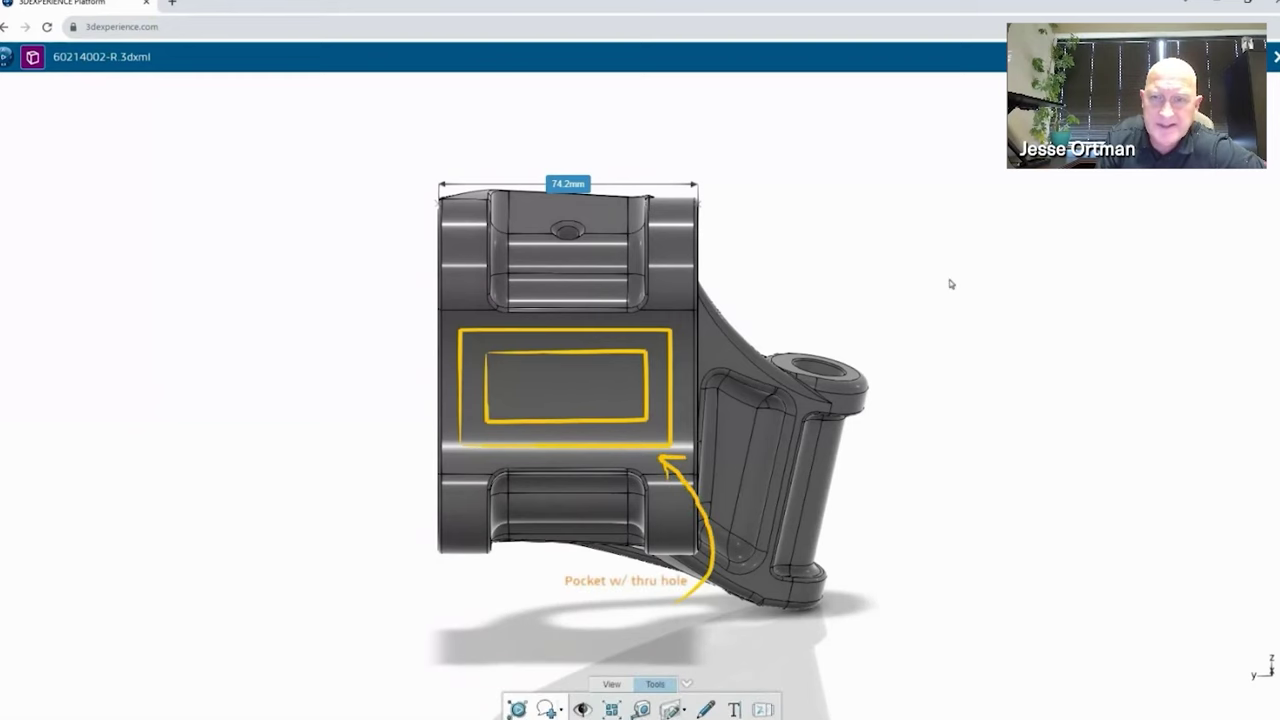
pyautogui.moveTo(950, 284); pyautogui.dragTo(822, 390)
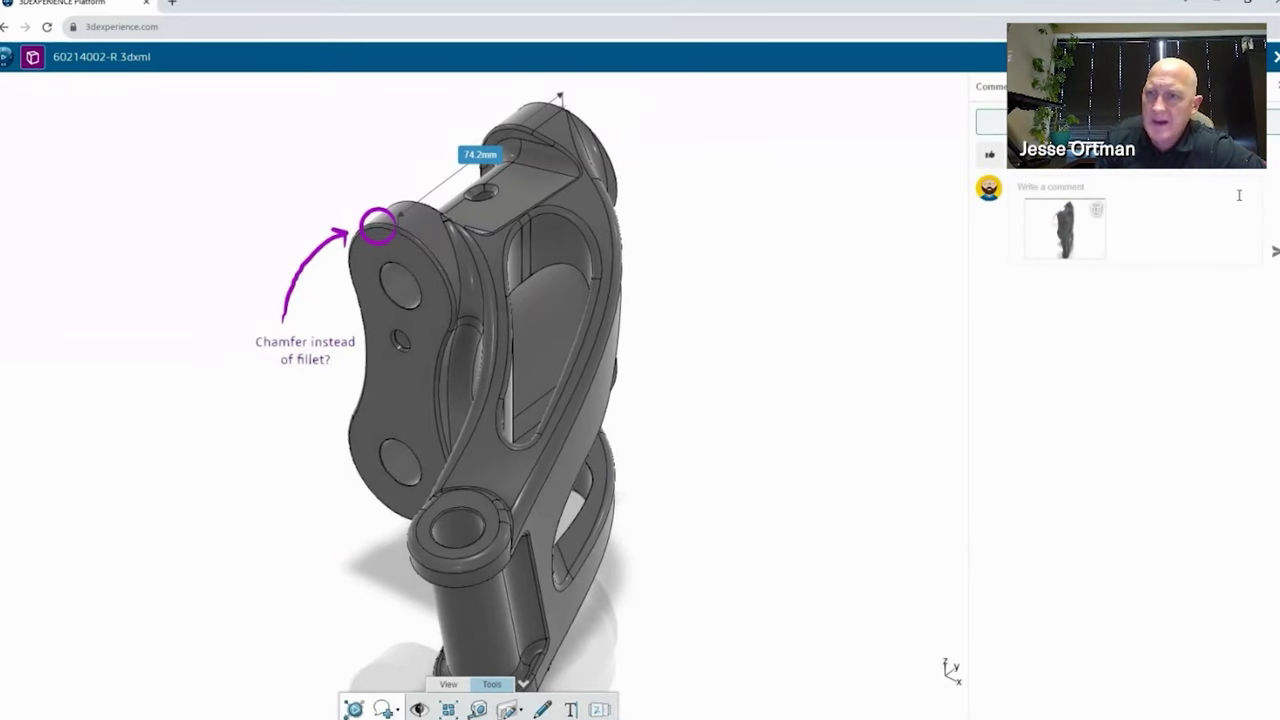
pyautogui.write('Can you provide a drawing with tolerances to hold?')
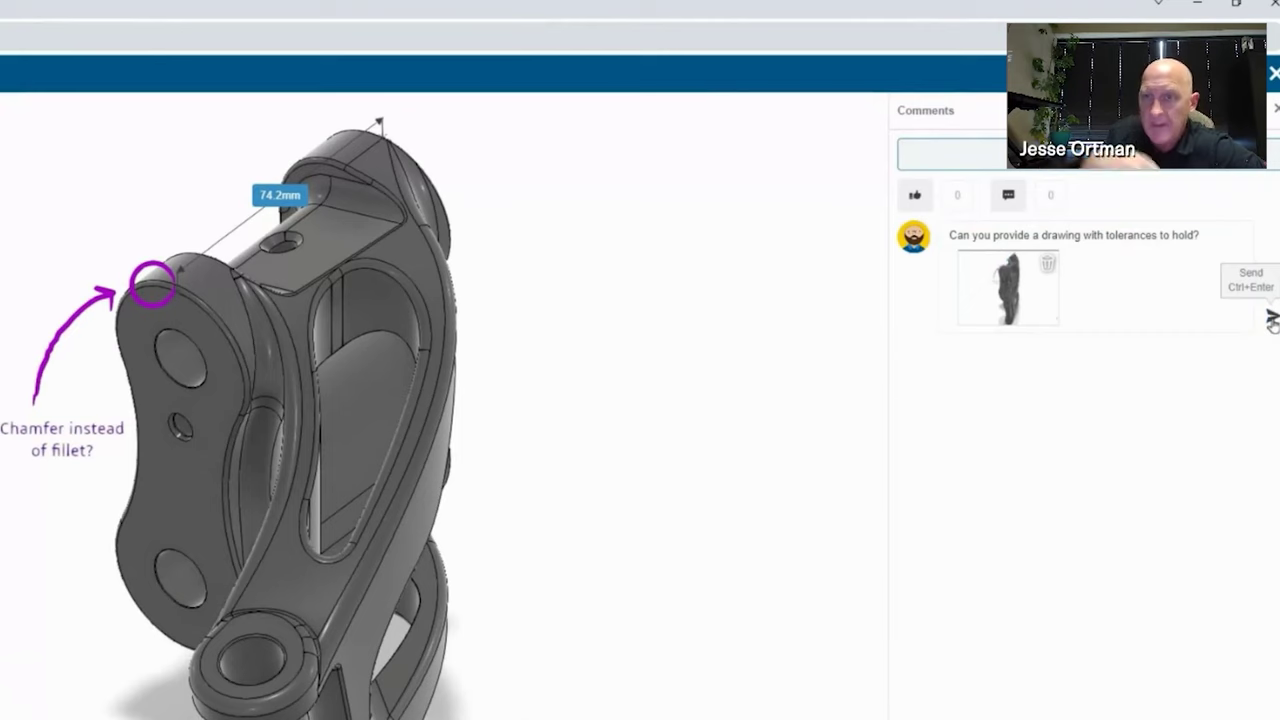
pyautogui.click(1271, 313)
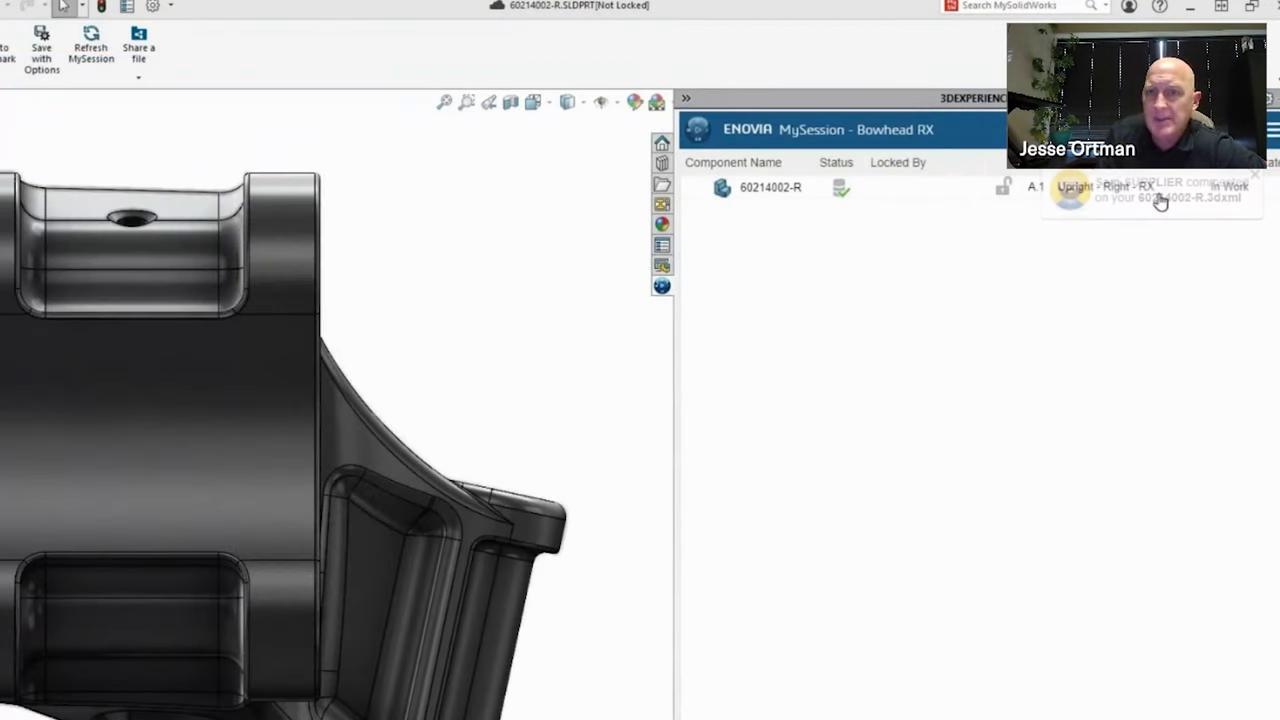
# Open the supplier's comment and step through its 3DDrive markups to 'Pocket w/ thru hole' (74.2mm)
pyautogui.click(1160, 200)
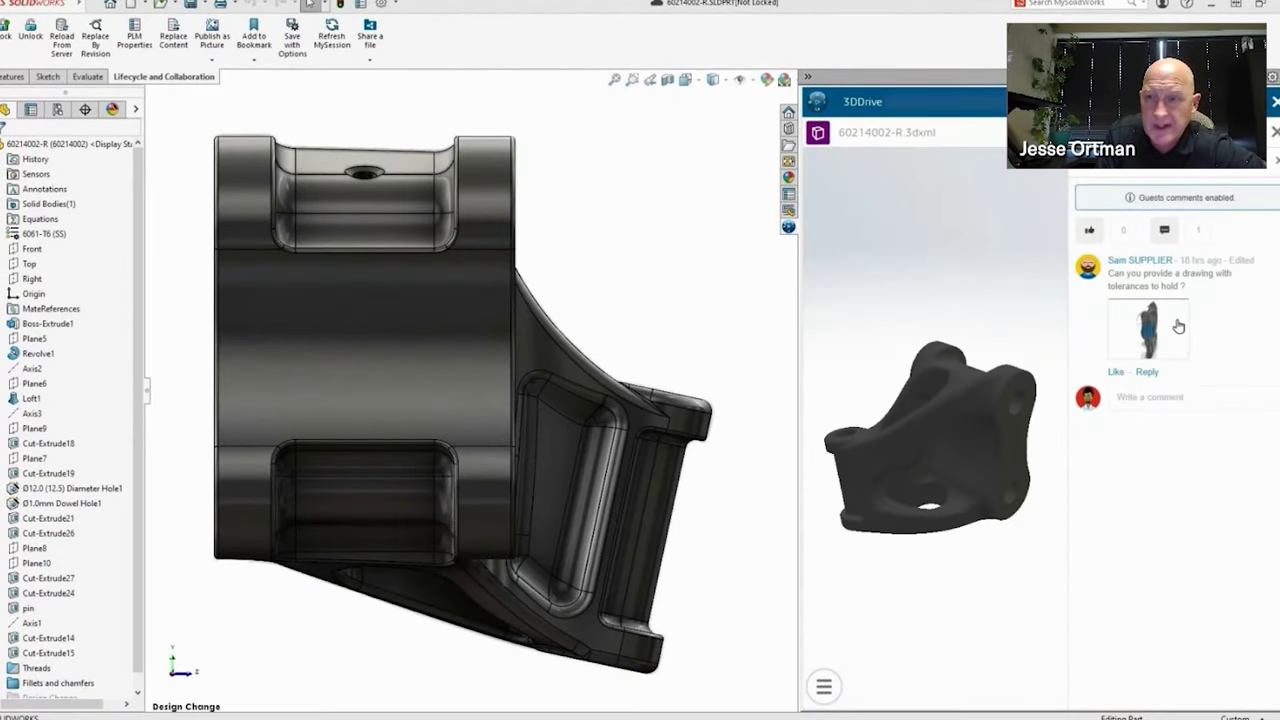
pyautogui.click(1178, 326)
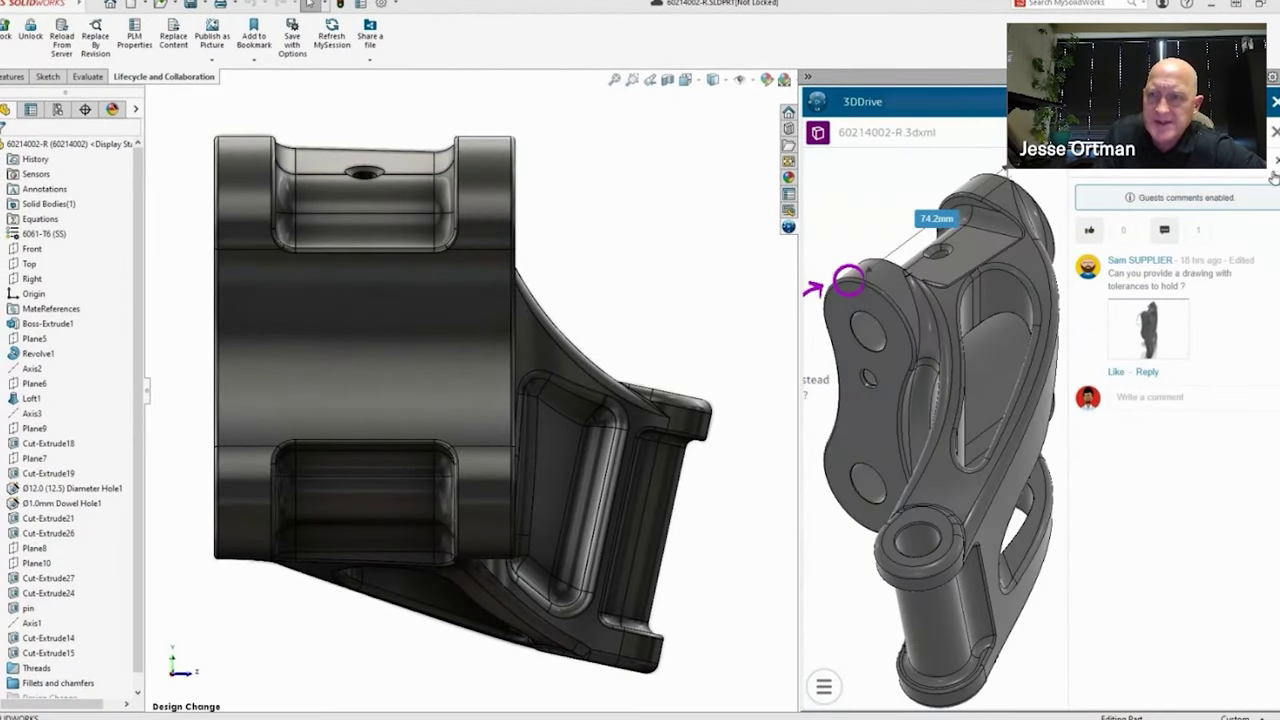
pyautogui.click(1275, 162)
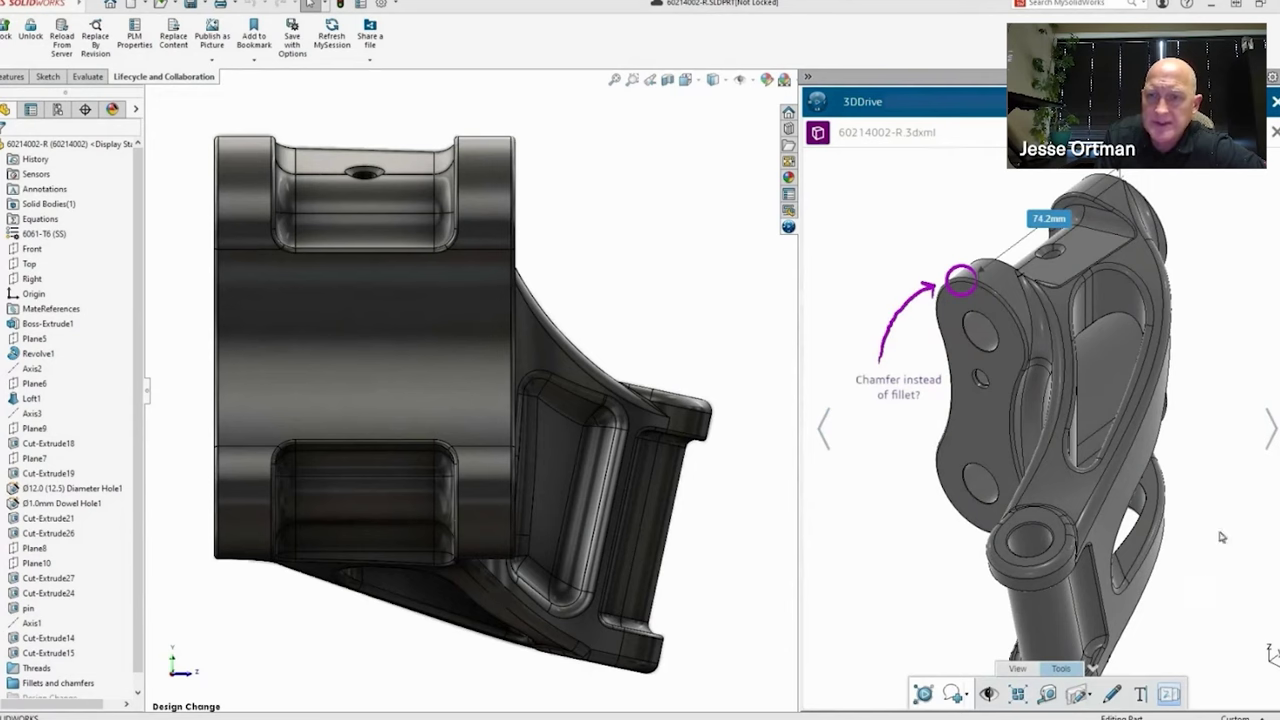
pyautogui.click(1262, 434)
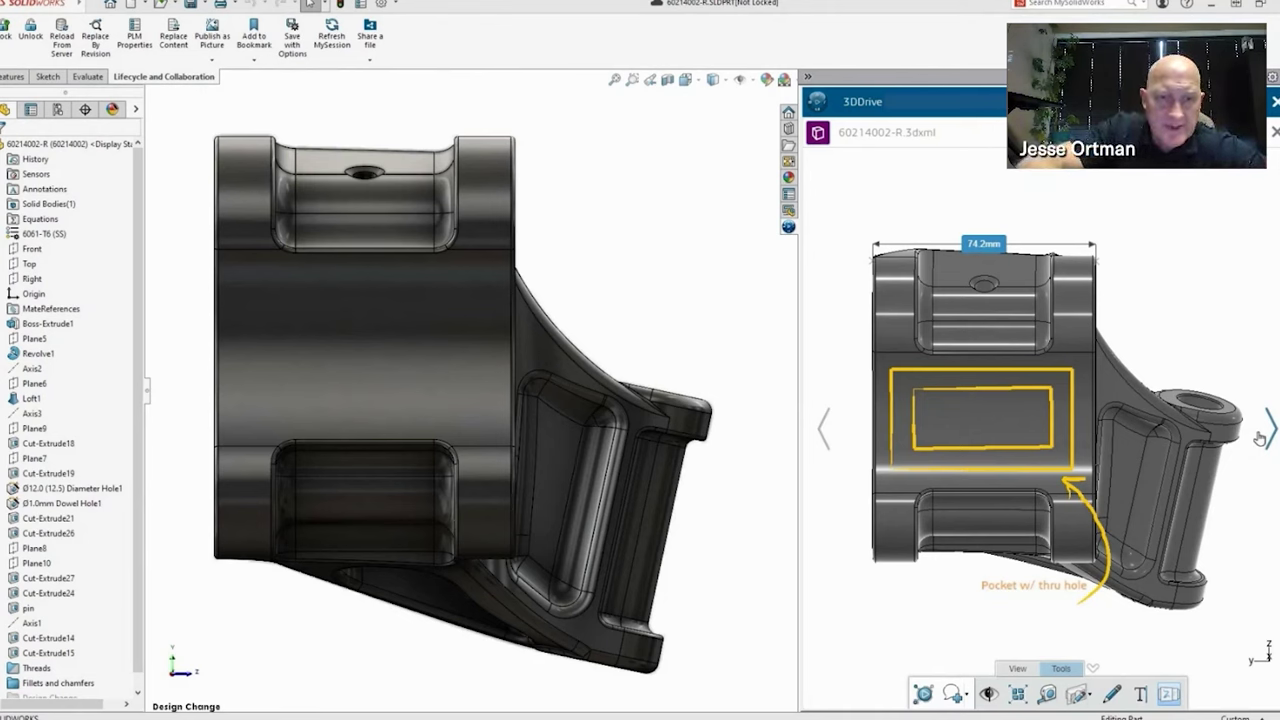
# Save the pocketed part to 3DEXPERIENCE as a new revision commented 'Added Pocket', unlocking files after saving
pyautogui.click(690, 160)
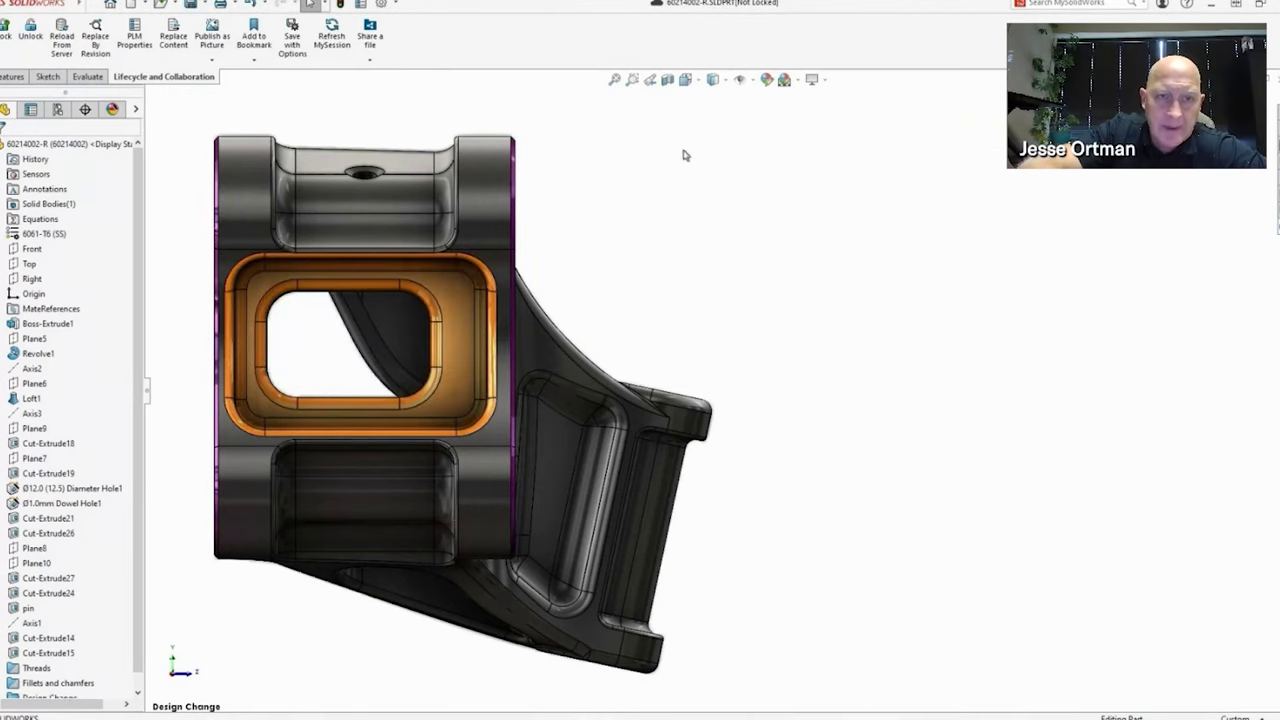
pyautogui.click(205, 6)
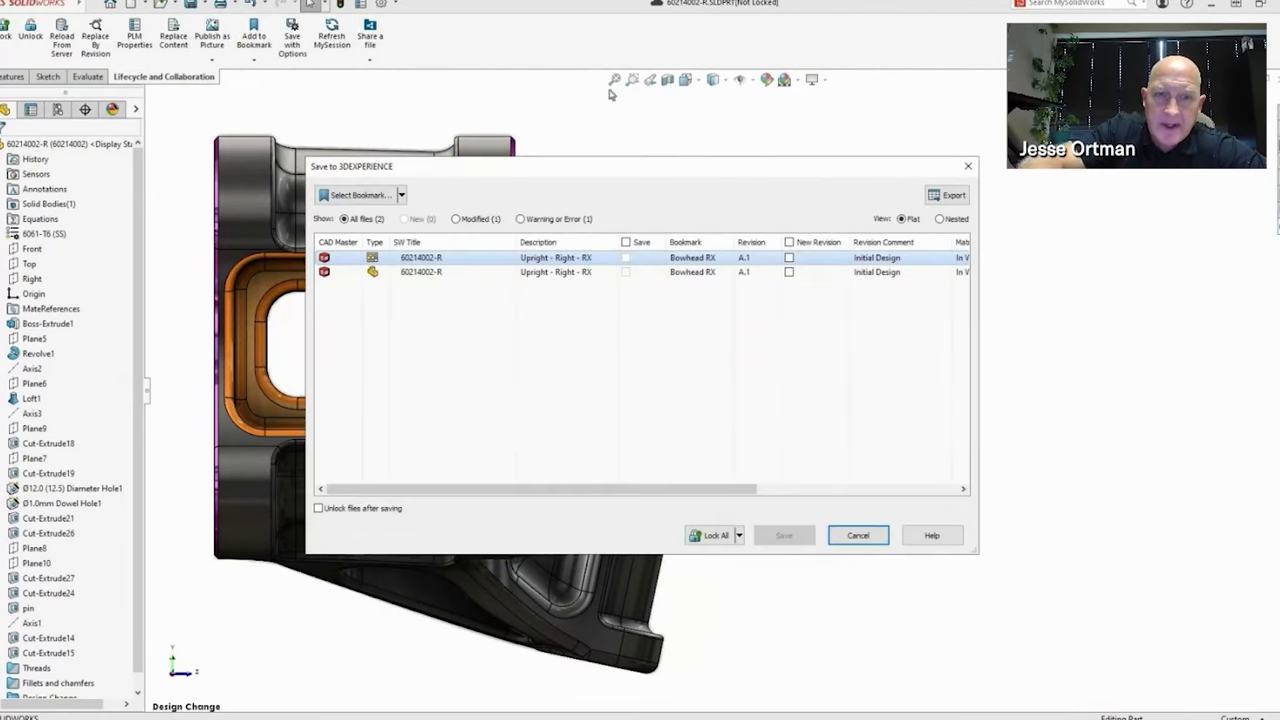
pyautogui.click(789, 242)
pyautogui.click(857, 257)
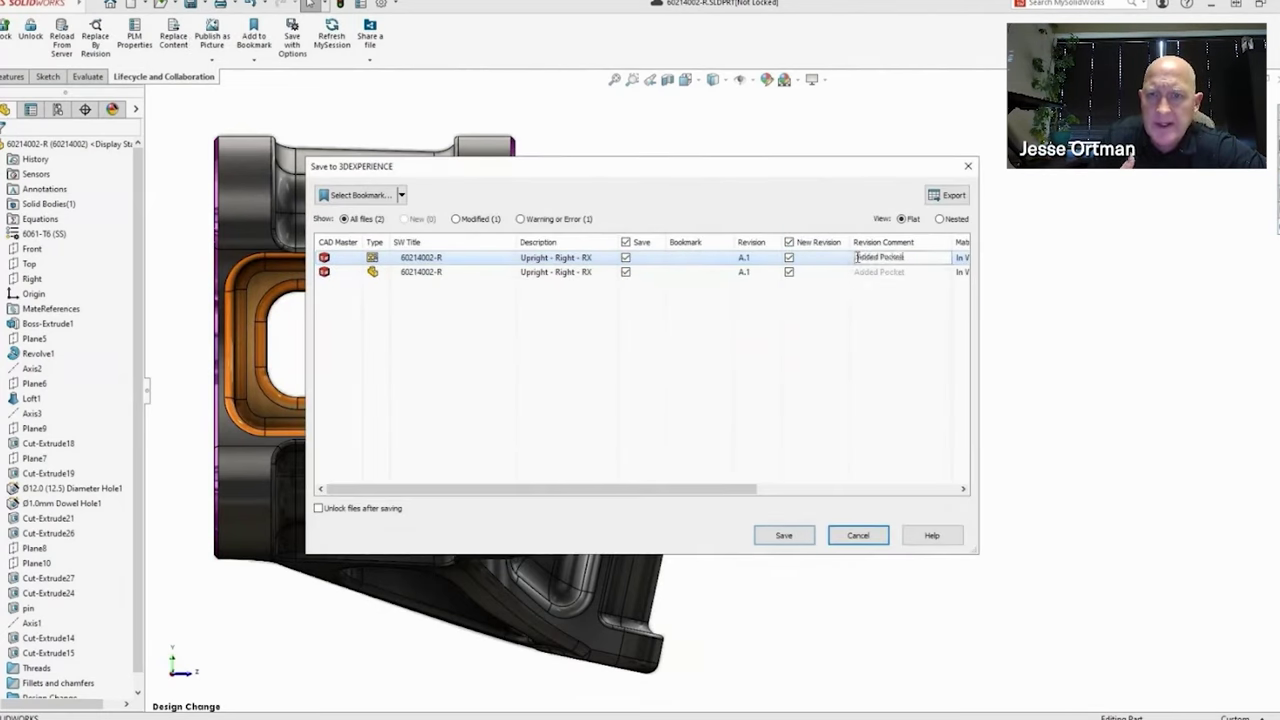
pyautogui.press('Return')
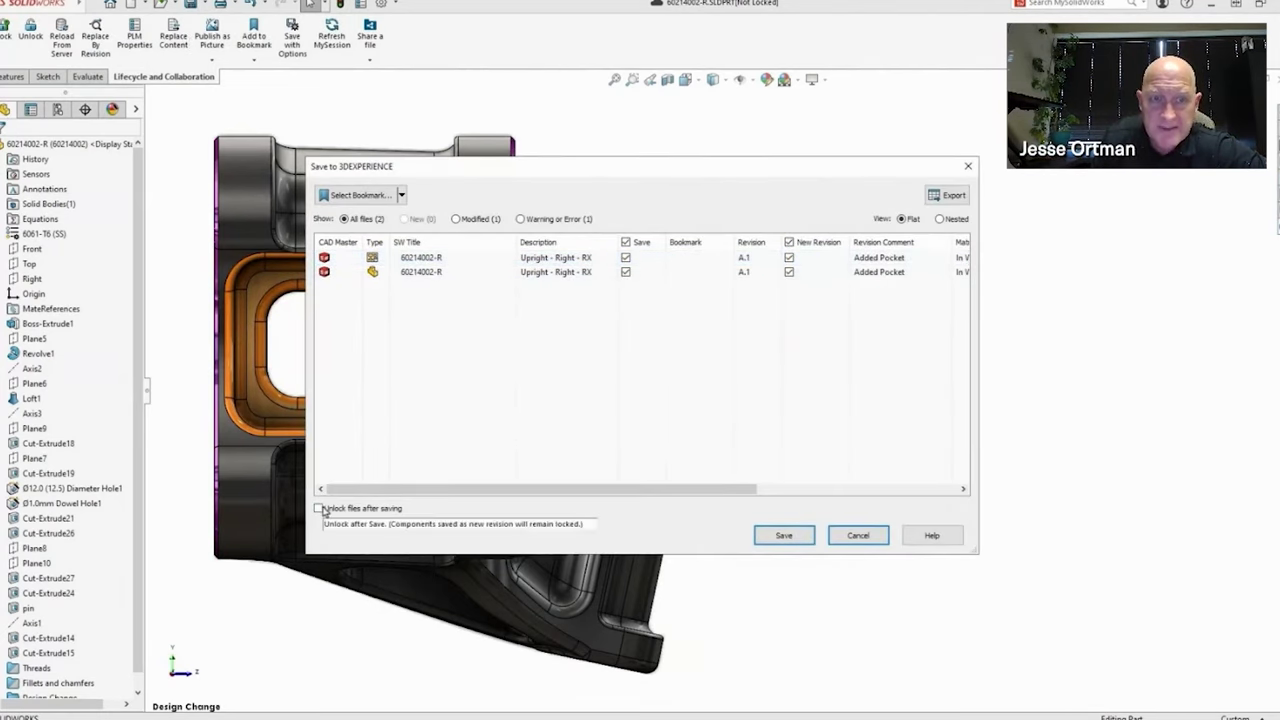
pyautogui.click(319, 508)
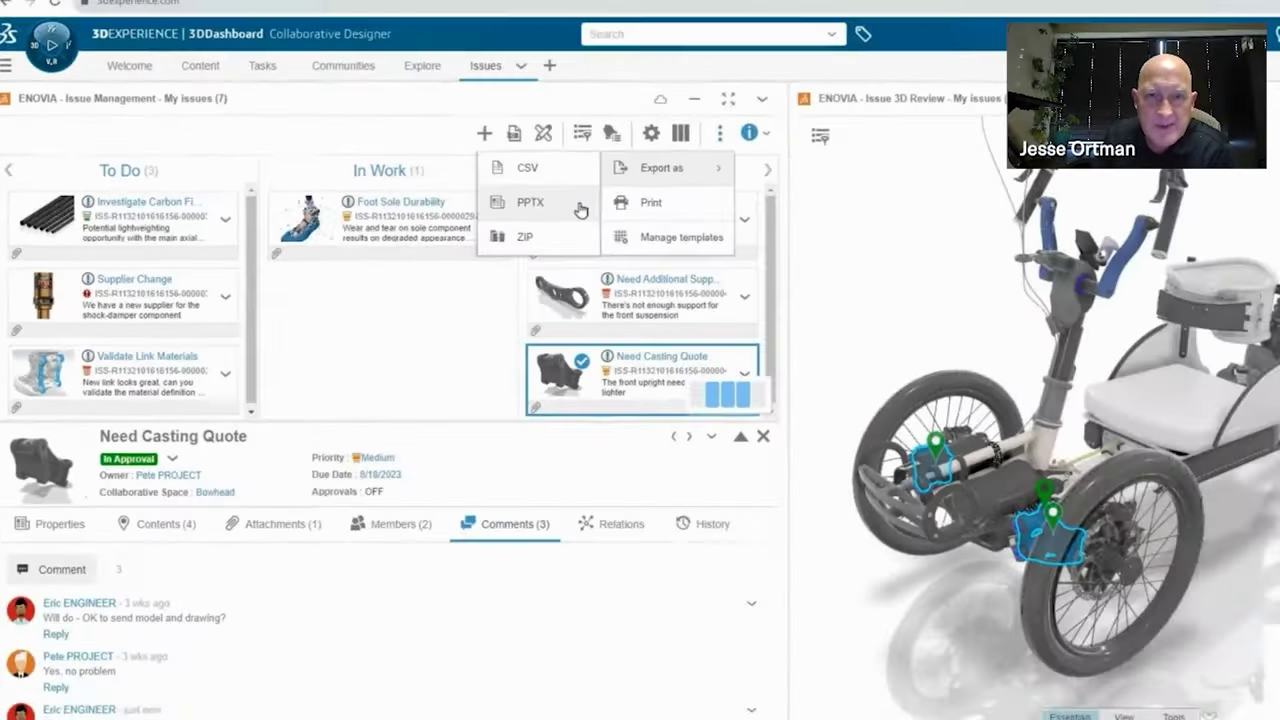
# Export the Issue Management issues to a PPTX deck
pyautogui.click(580, 207)
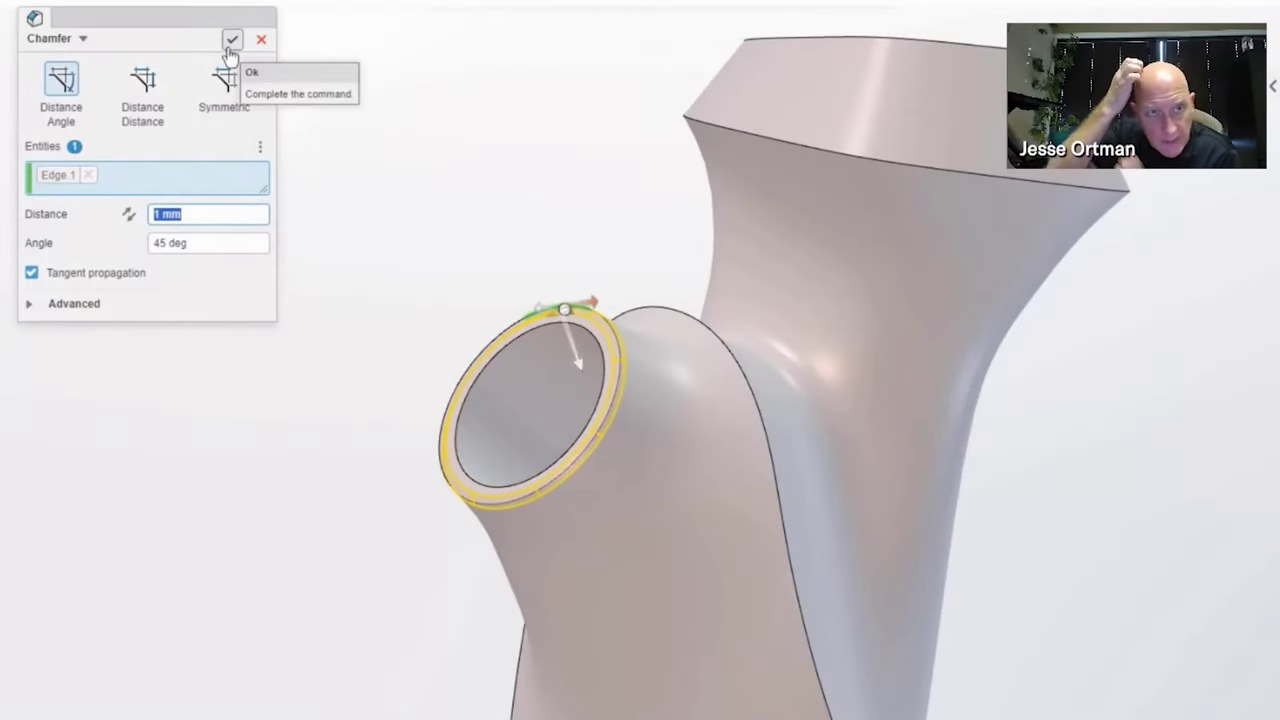
# Apply the 1 mm chamfer, extrude the tube's end faces about 18 mm, then switch to Sweep
pyautogui.click(232, 39)
pyautogui.press('e')
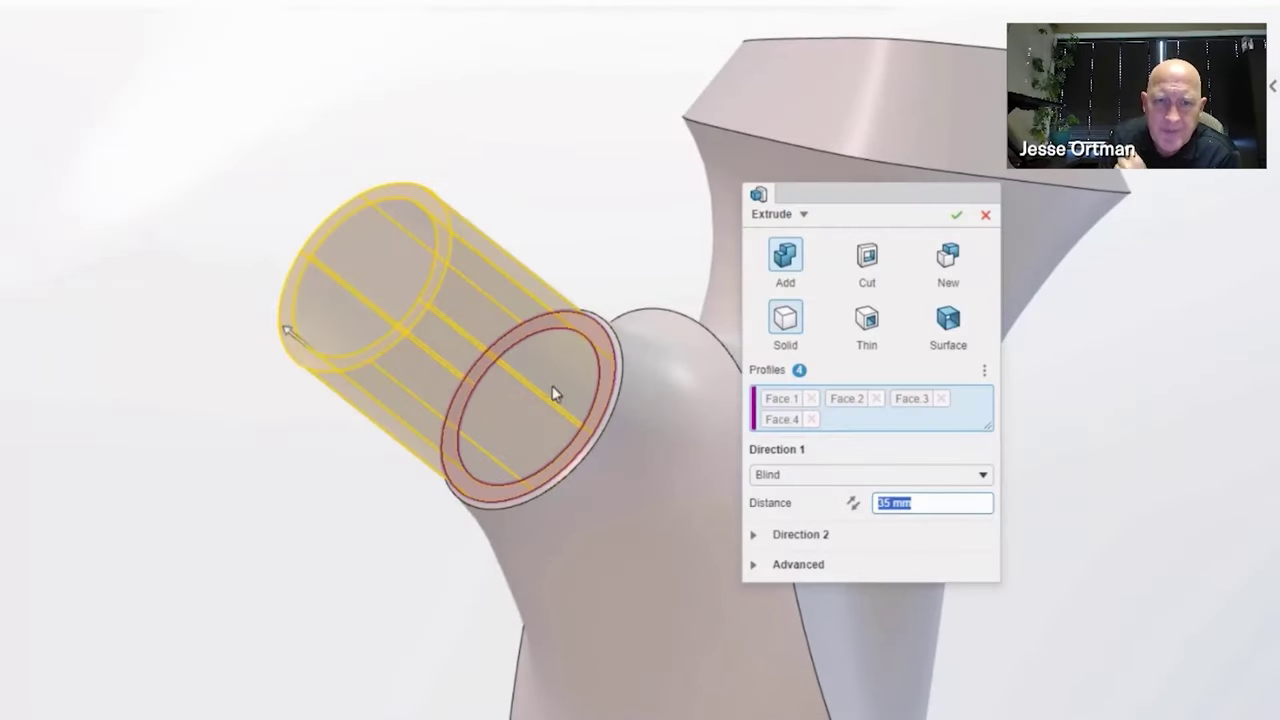
pyautogui.moveTo(297, 343); pyautogui.dragTo(351, 429)
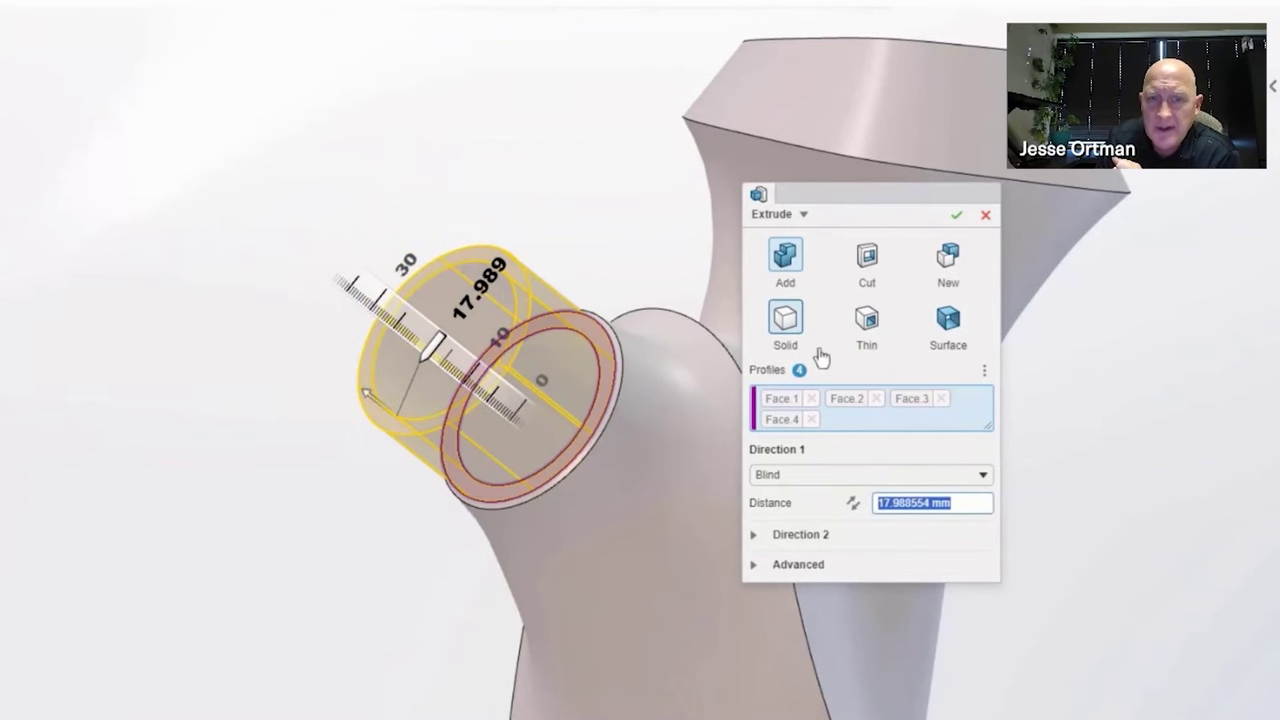
pyautogui.click(805, 215)
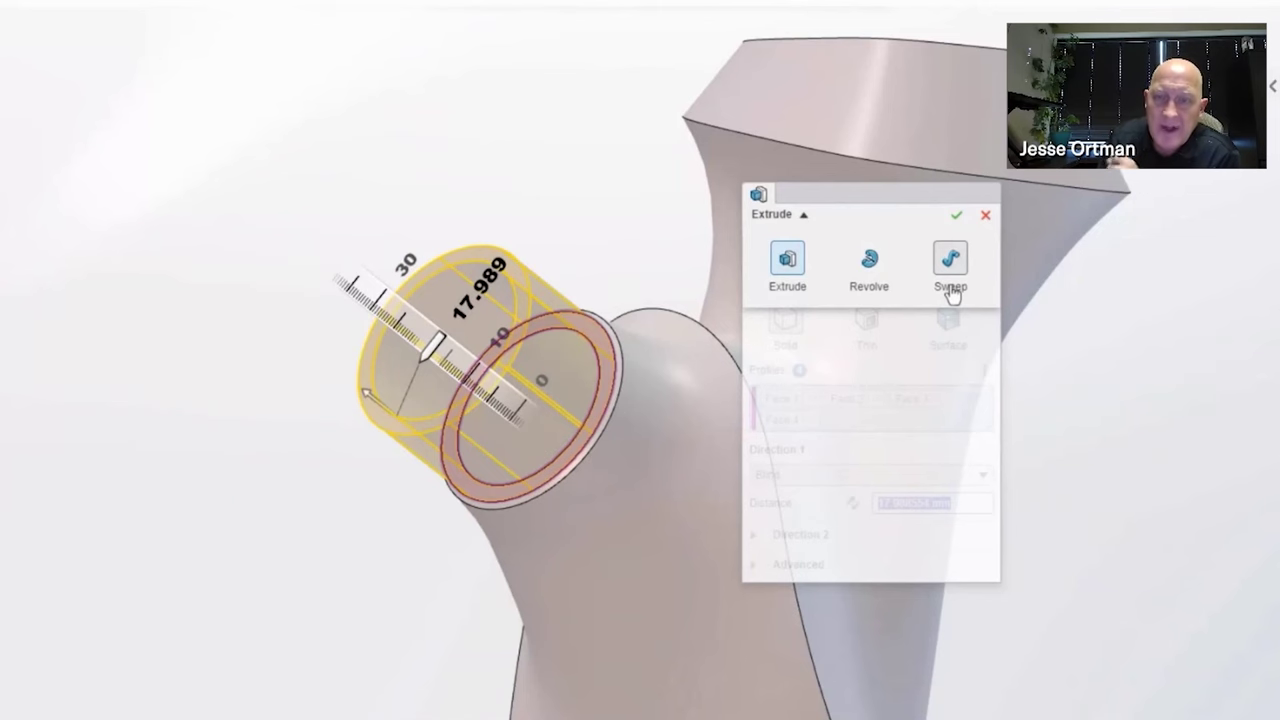
pyautogui.click(952, 262)
# Sweep the end faces along a newly sketched line-and-arc path, editing its dimension
pyautogui.click(983, 369)
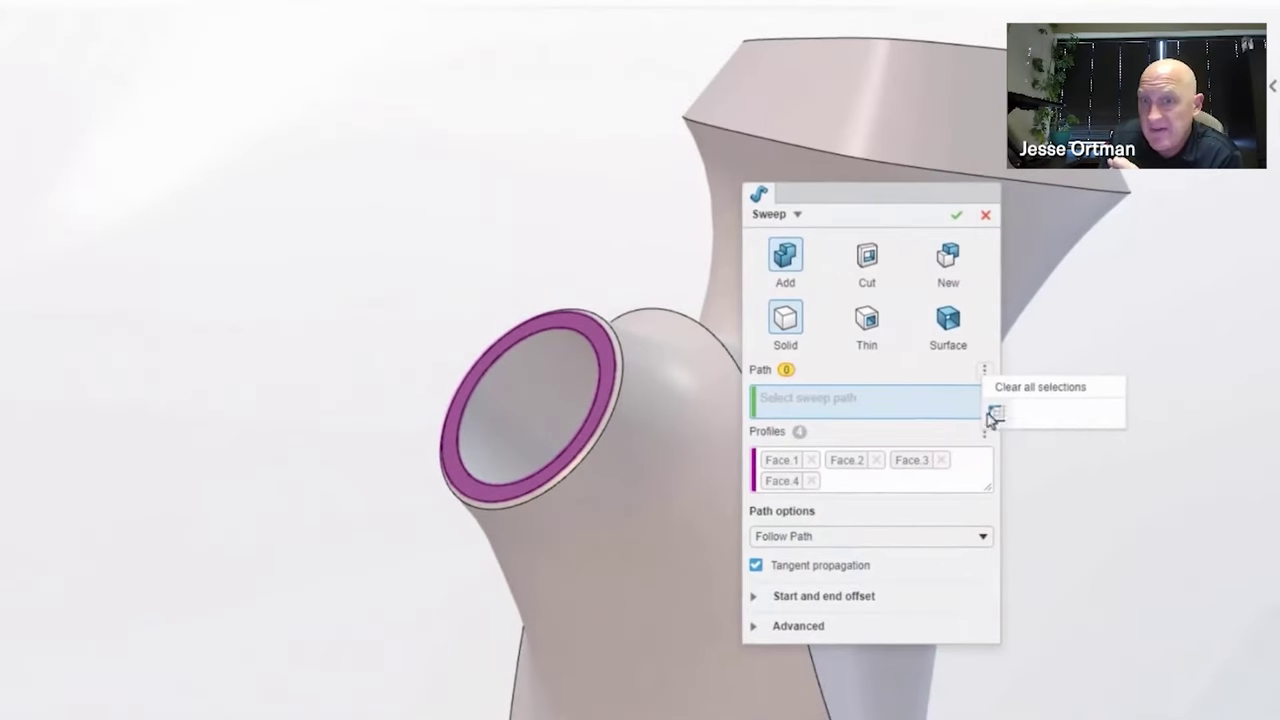
pyautogui.click(832, 481)
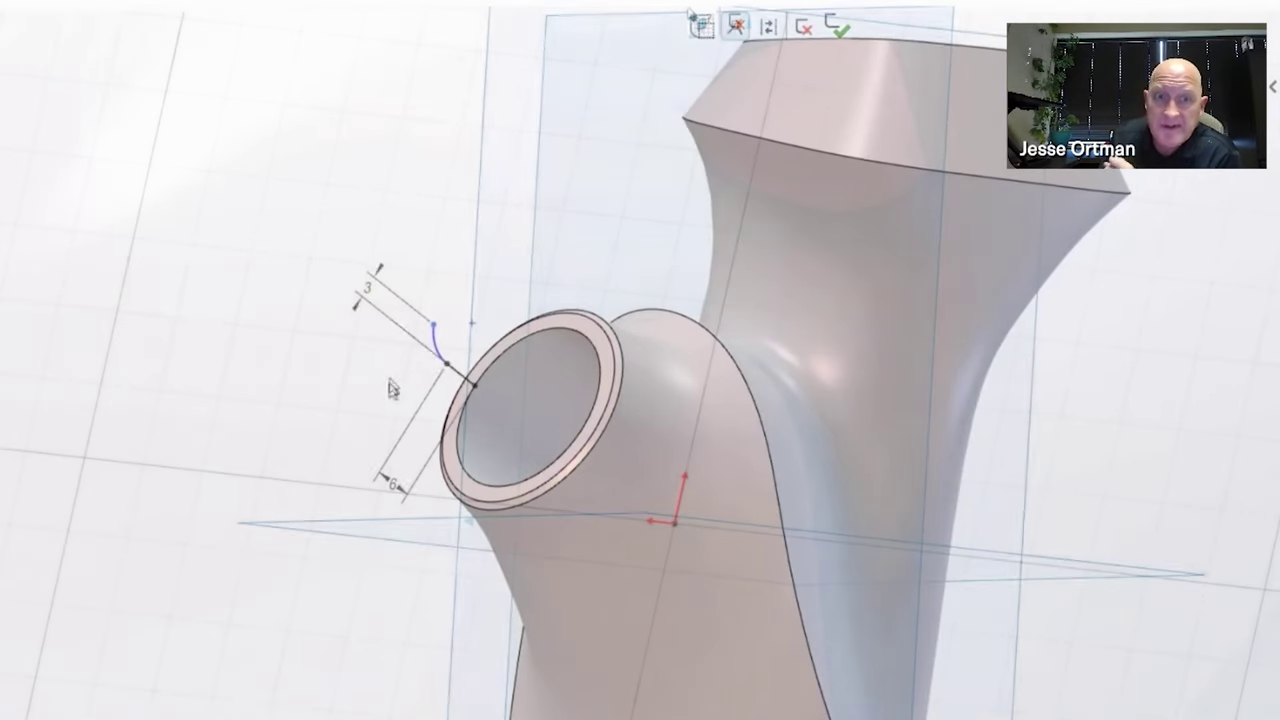
pyautogui.click(390, 382)
pyautogui.doubleClick(376, 388)
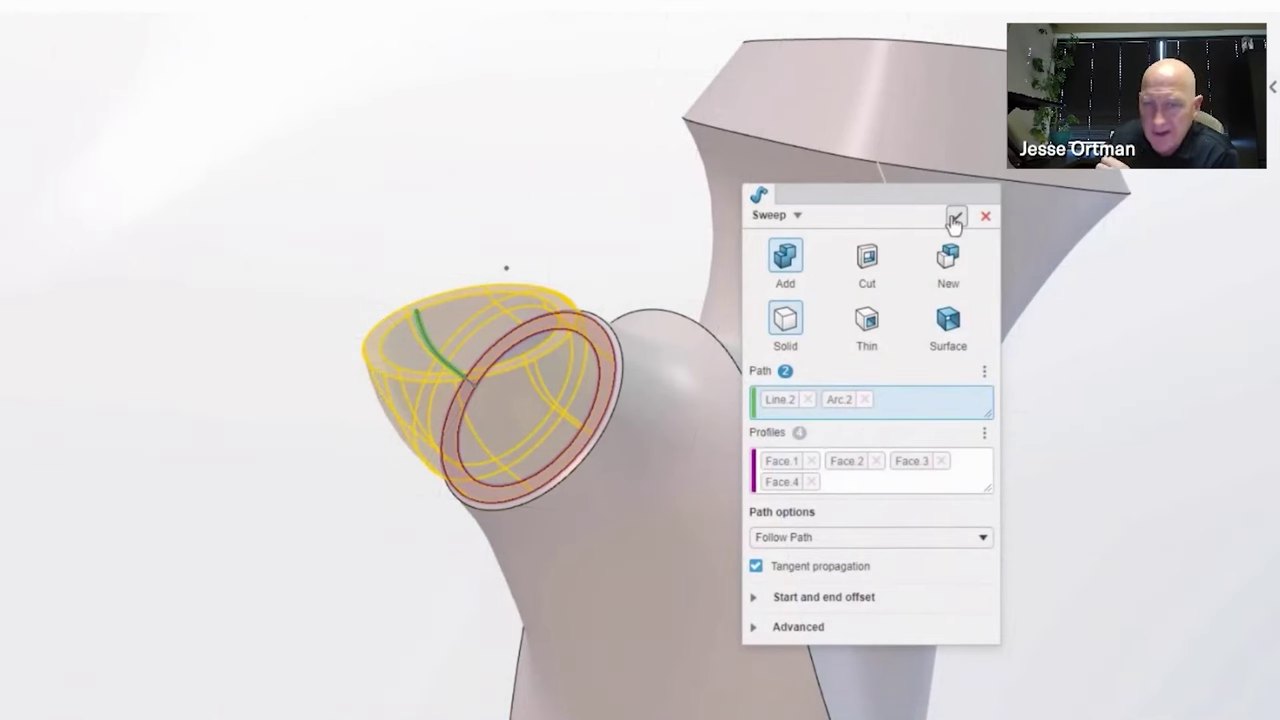
pyautogui.click(955, 220)
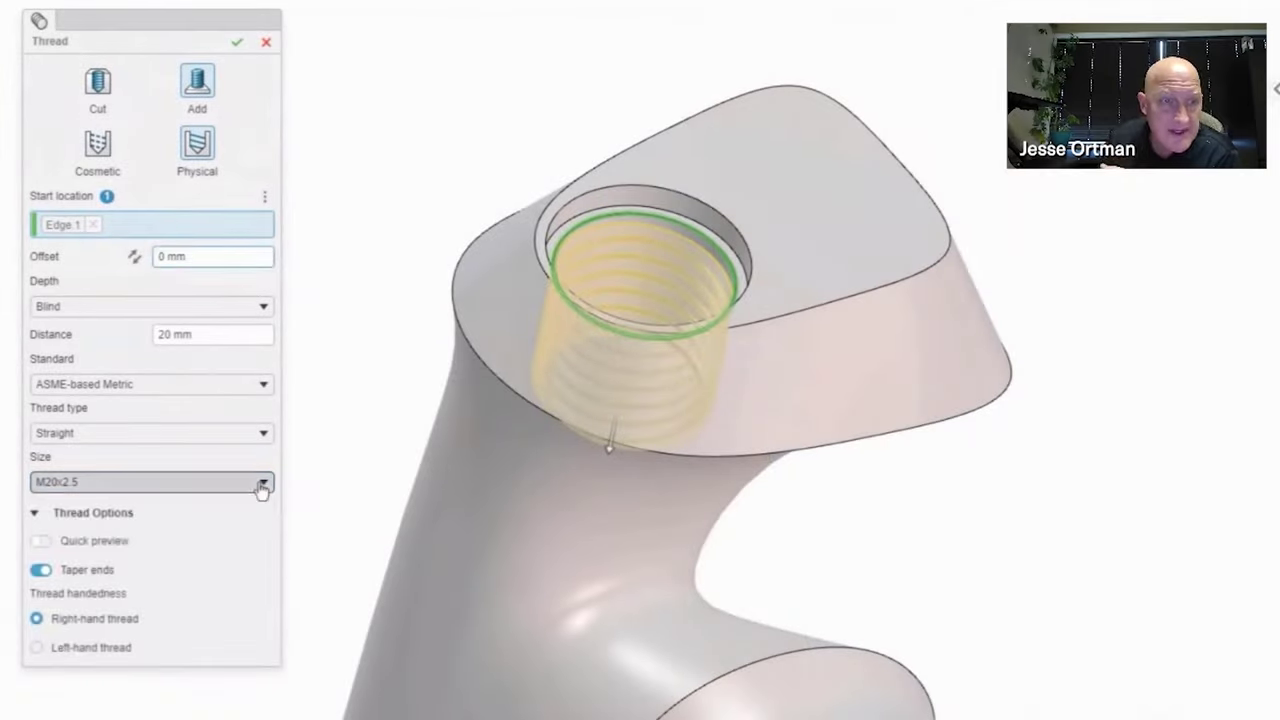